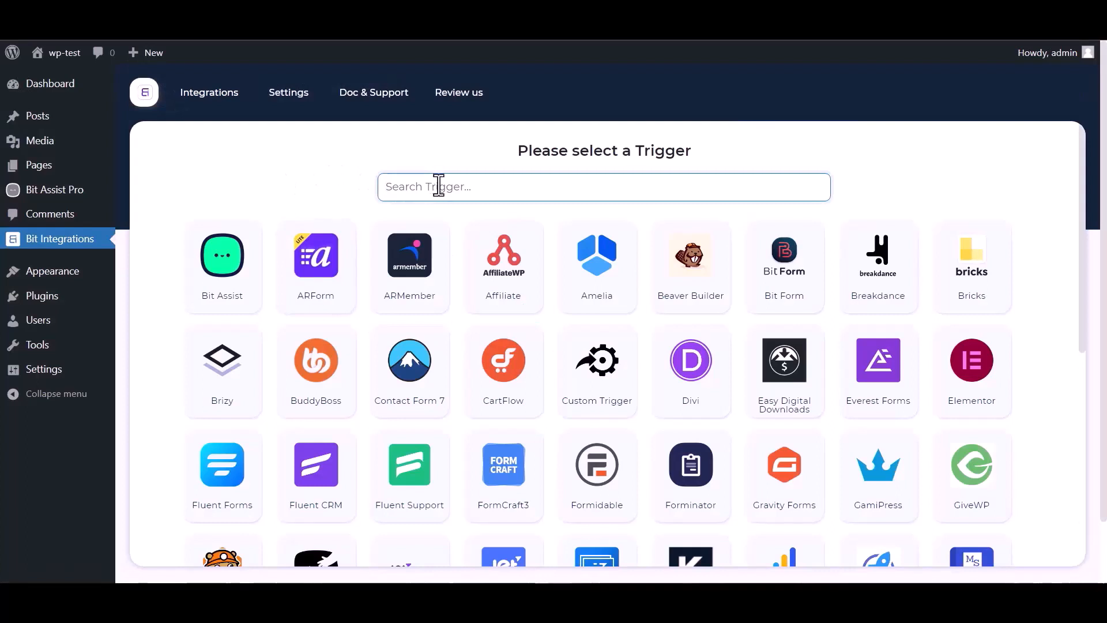
- Pick Bit Assist as the trigger, copy its webhook URL, and start fetching sample data
type("bit")
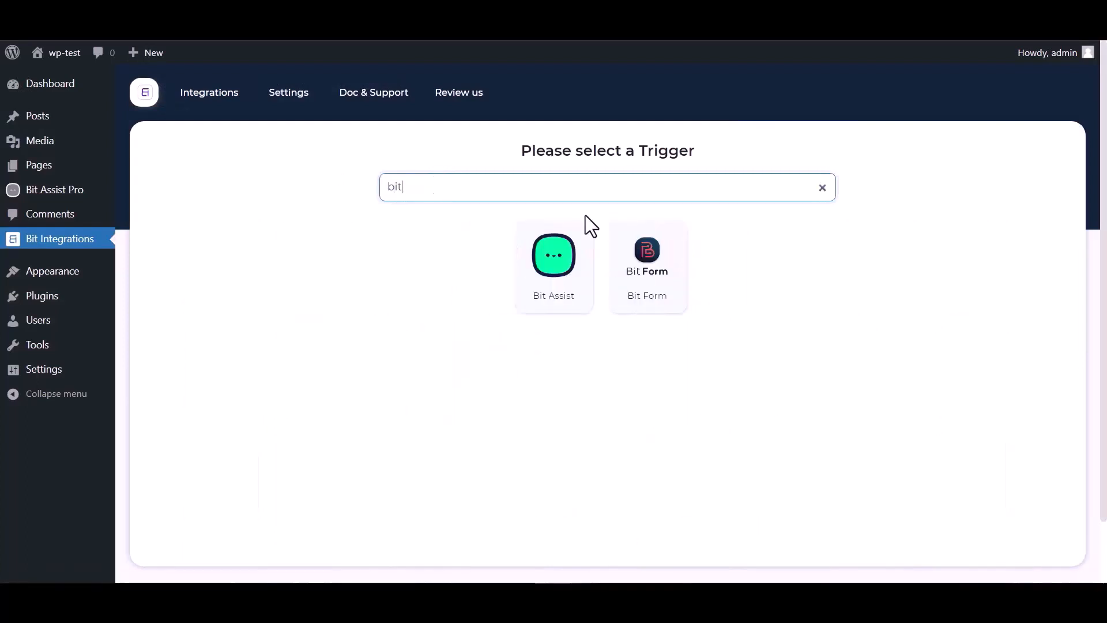
left_click(538, 282)
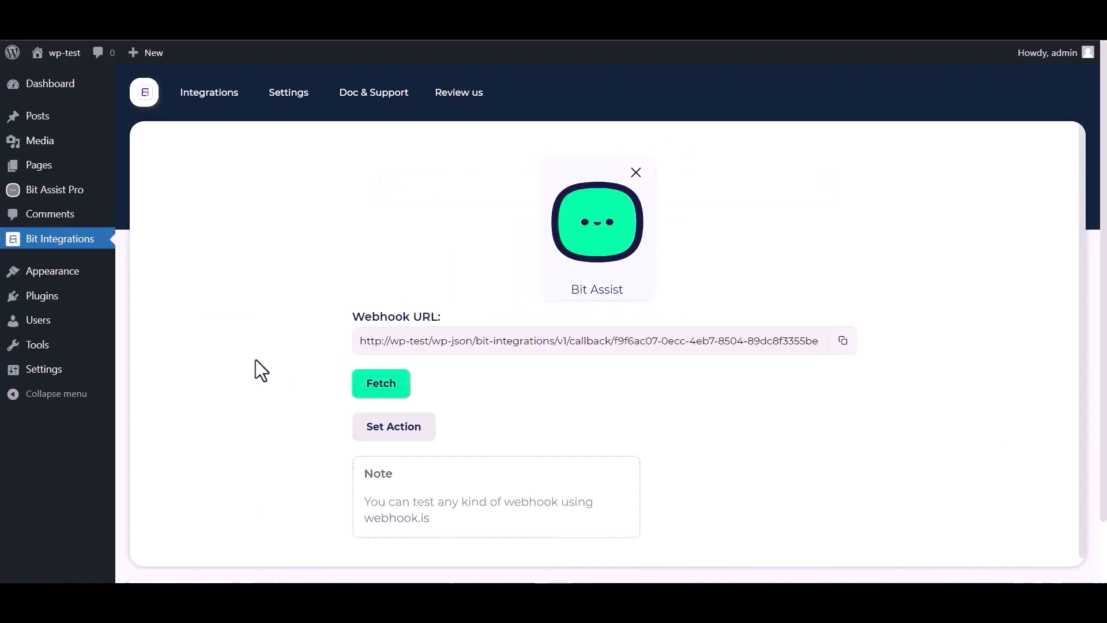
left_click(842, 341)
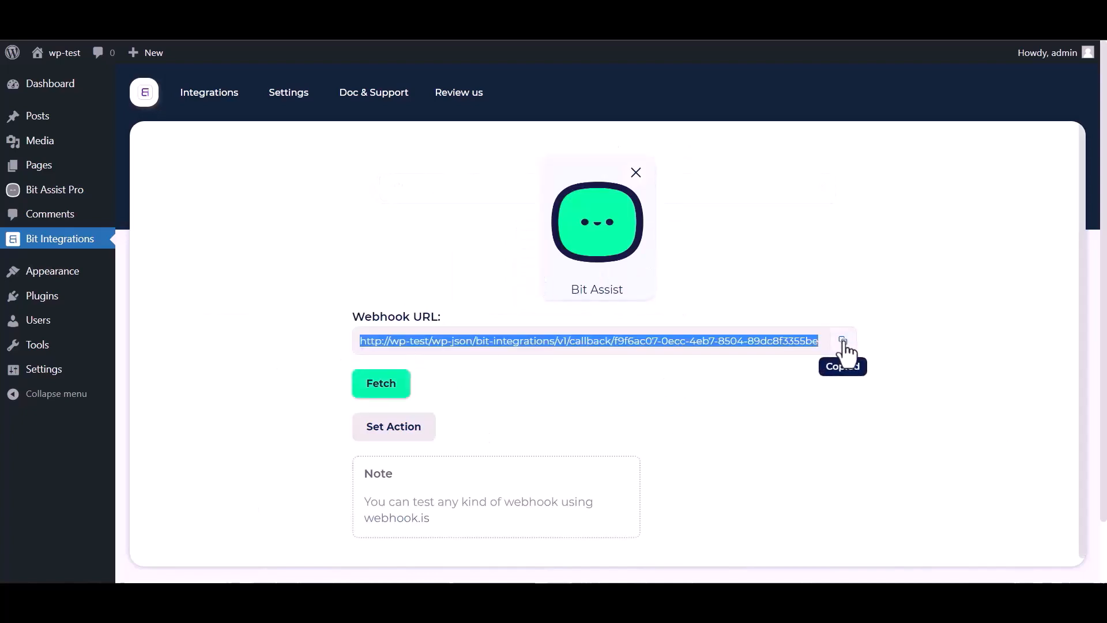
left_click(382, 388)
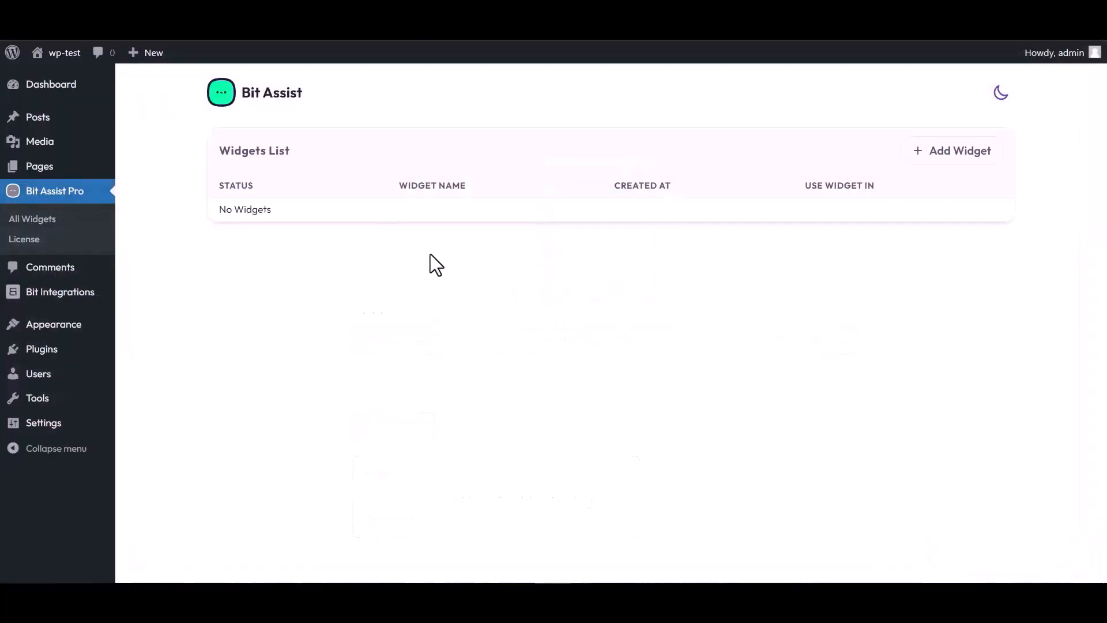
- Create a Bit Assist widget named 'Bit Integrations' and open it in the widget editor
left_click(956, 155)
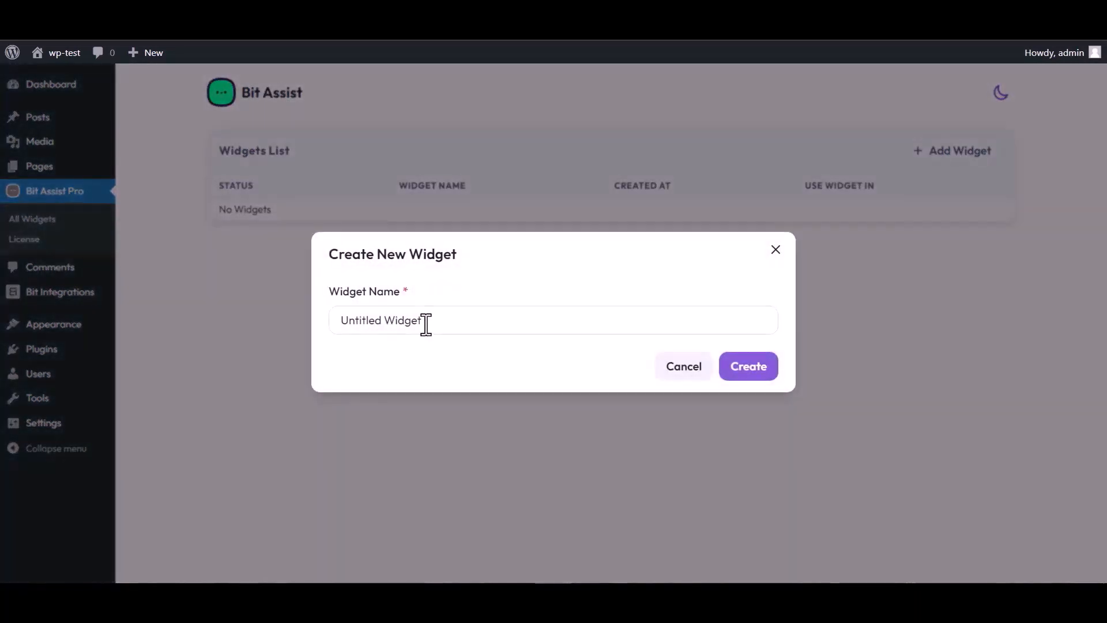
triple_click(429, 320)
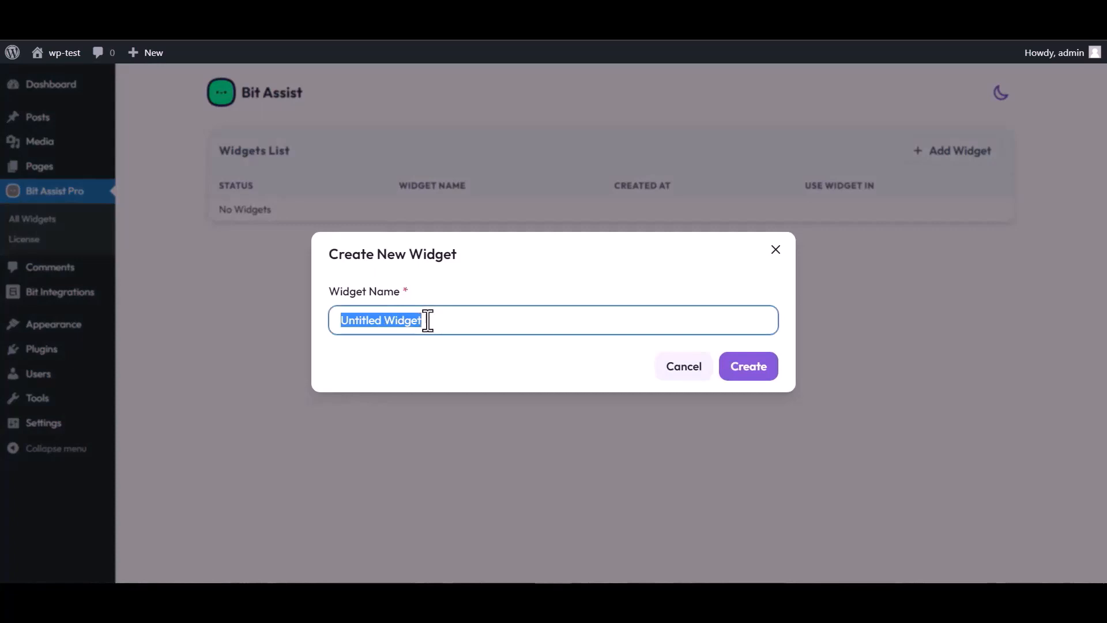
type("Bit ")
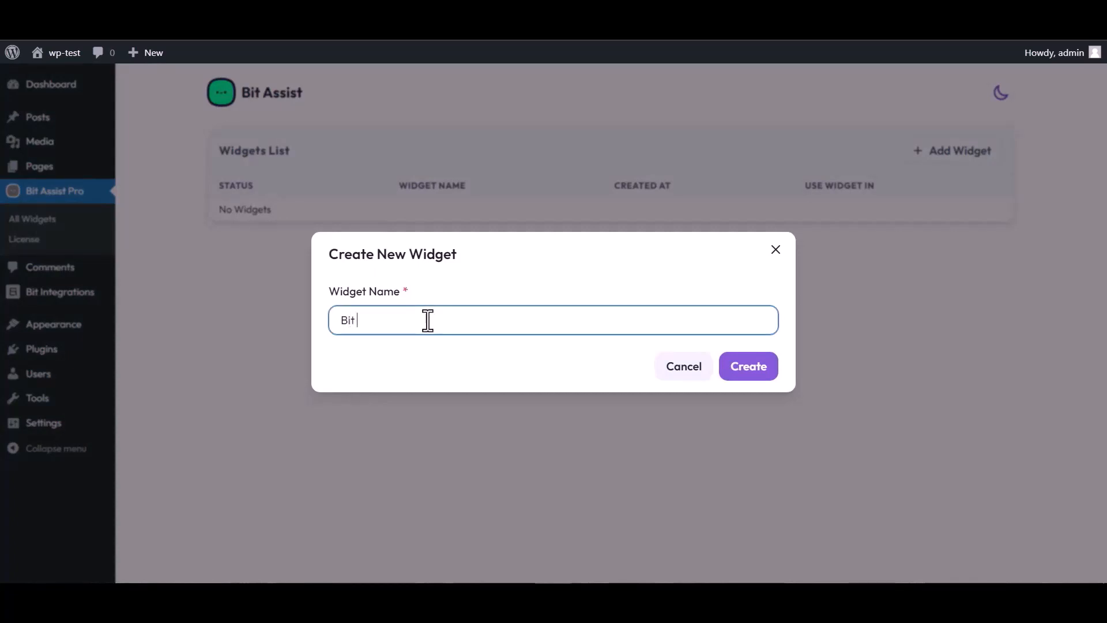
type("Integrations")
left_click(757, 376)
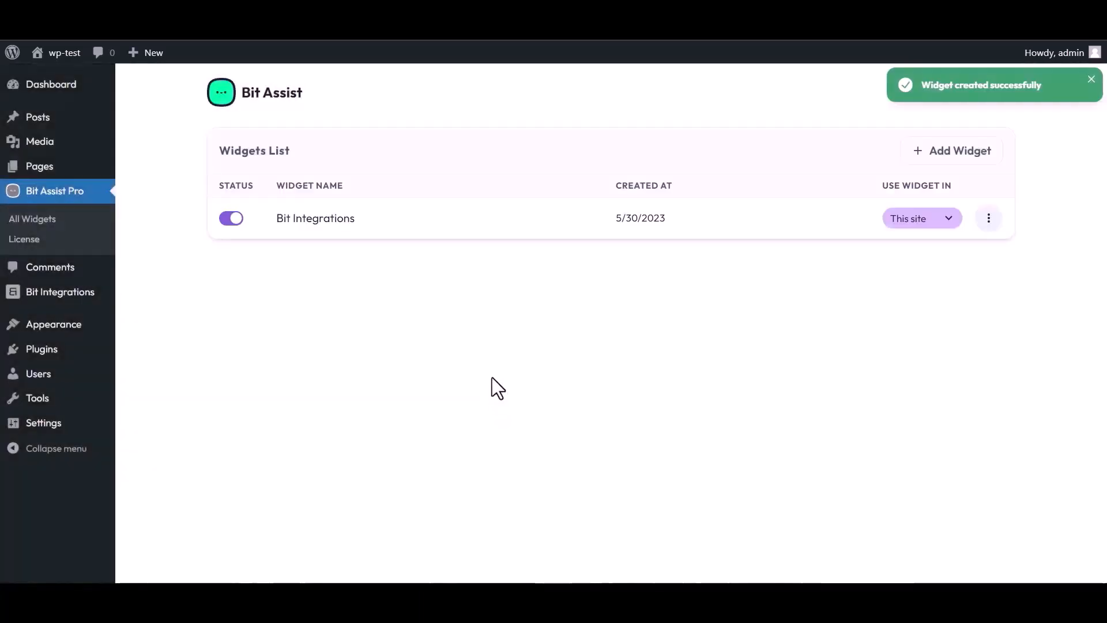
left_click(988, 219)
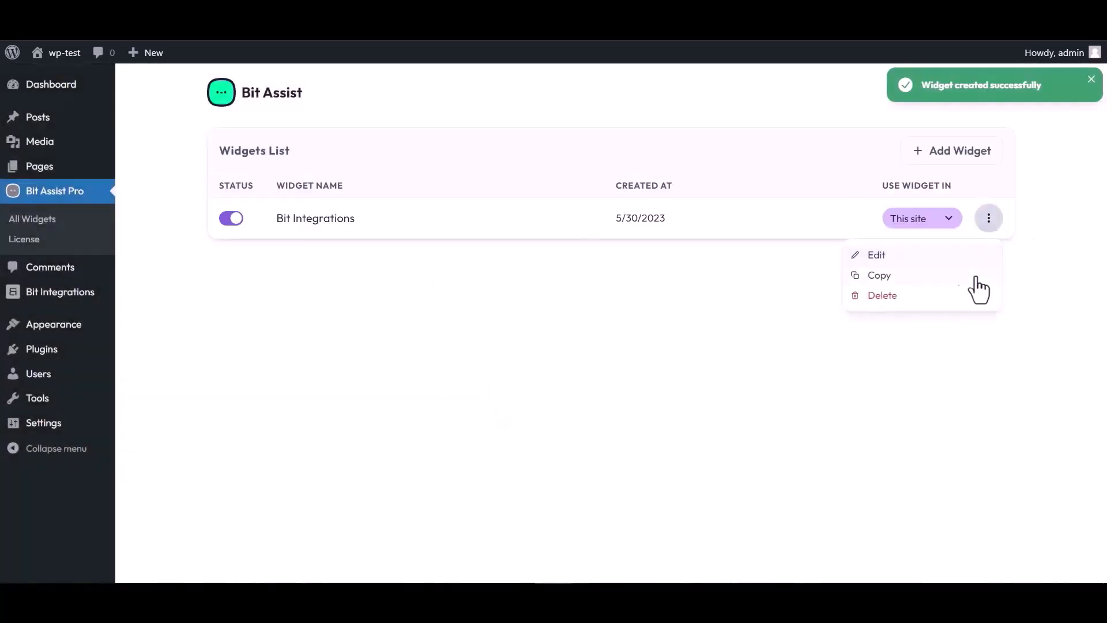
left_click(876, 257)
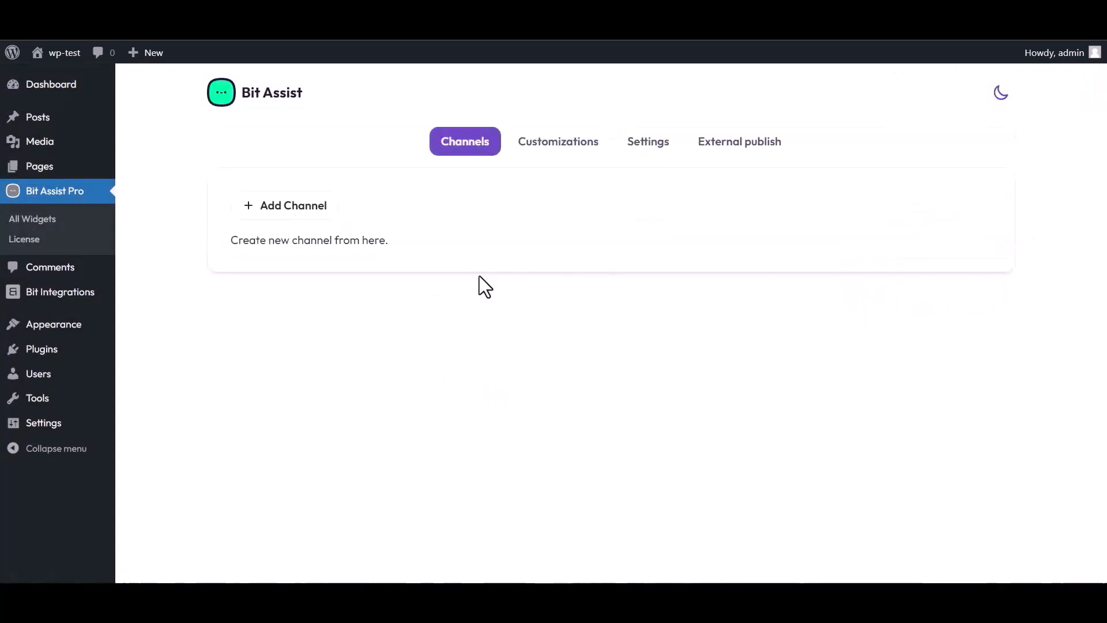
- Add a Custom Form channel titled 'Bit Integrations' to the widget
left_click(299, 211)
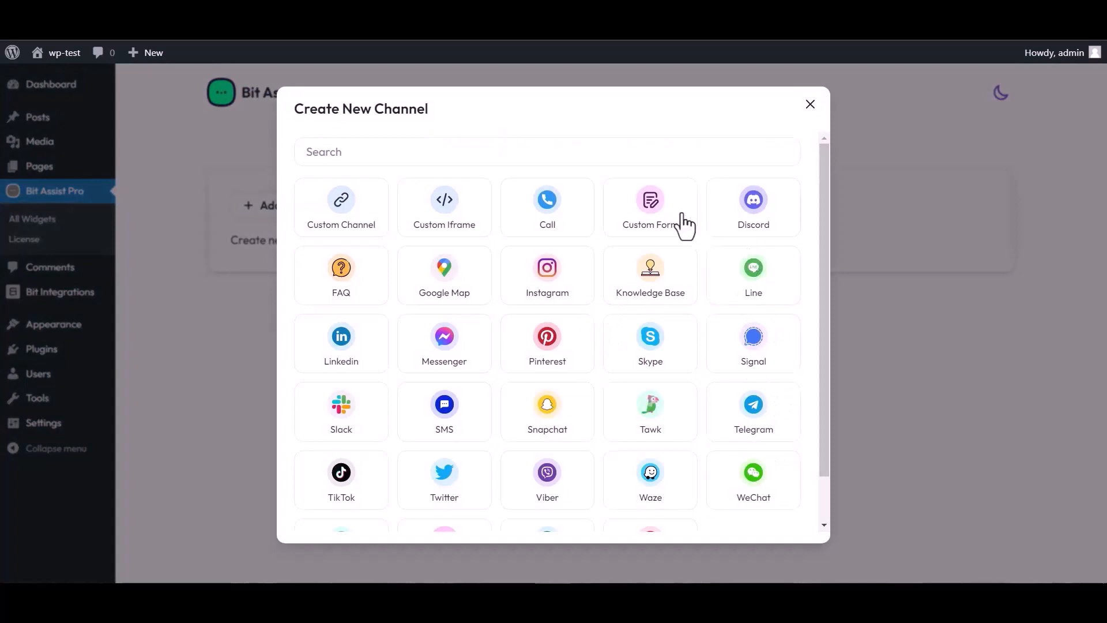
left_click(653, 222)
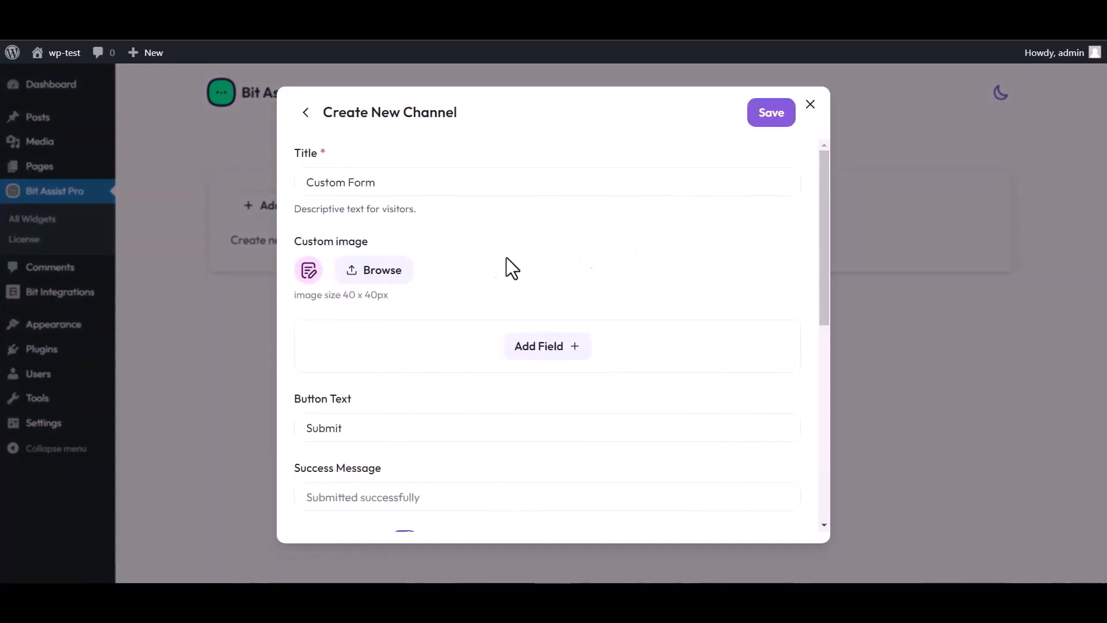
triple_click(388, 182)
type("Bit")
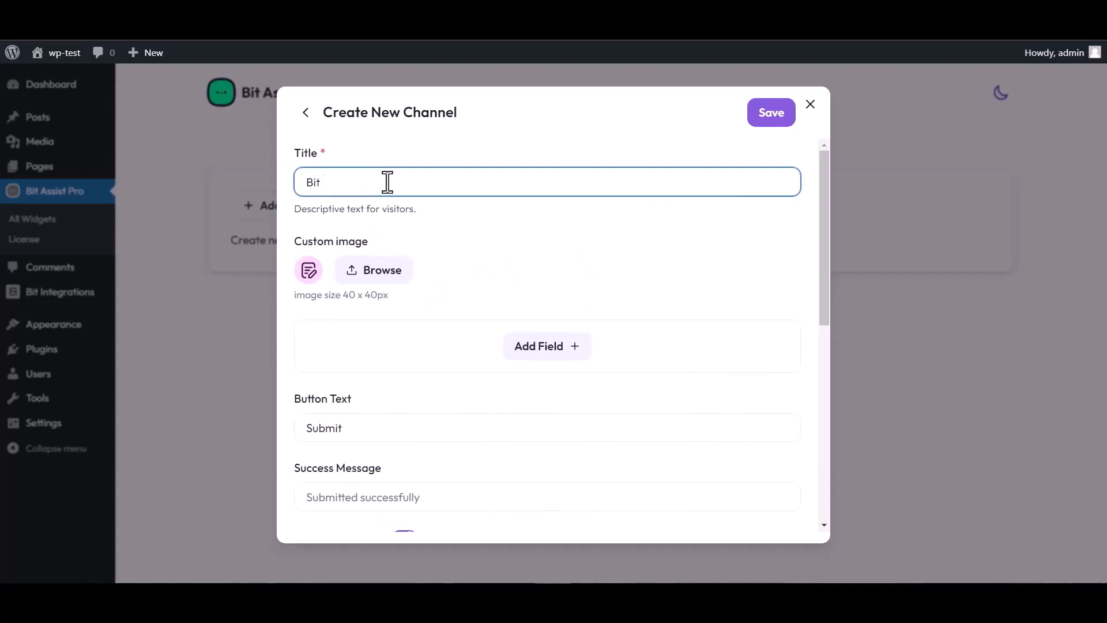
type(" Integrations")
- Add three form fields: a Text field, an Email field and a Number field
left_click(551, 361)
left_click(476, 387)
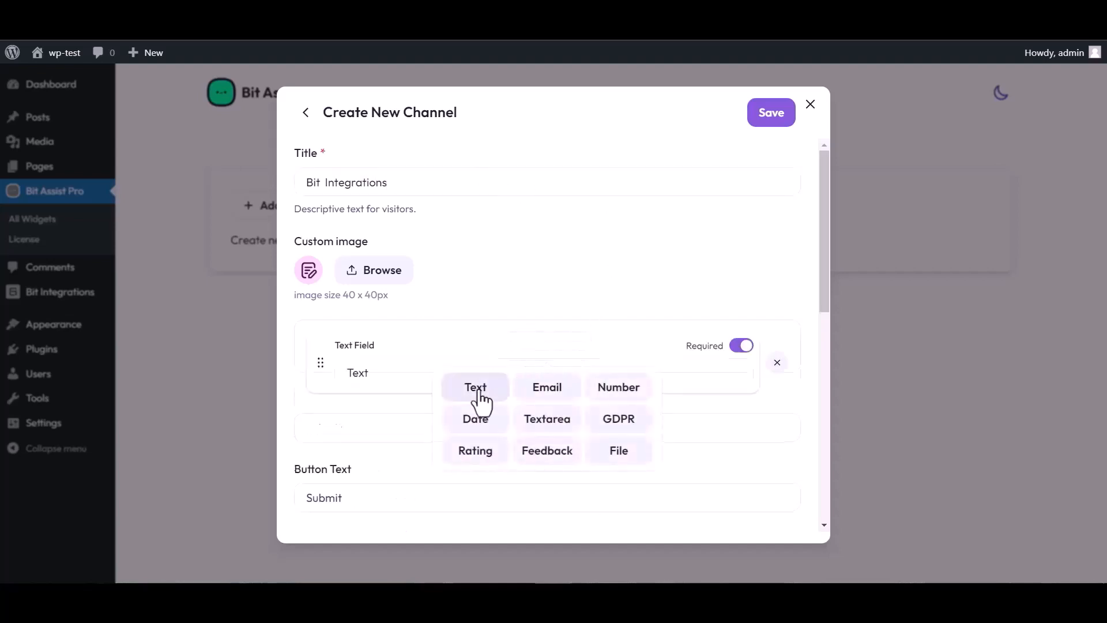
left_click(546, 417)
left_click(546, 460)
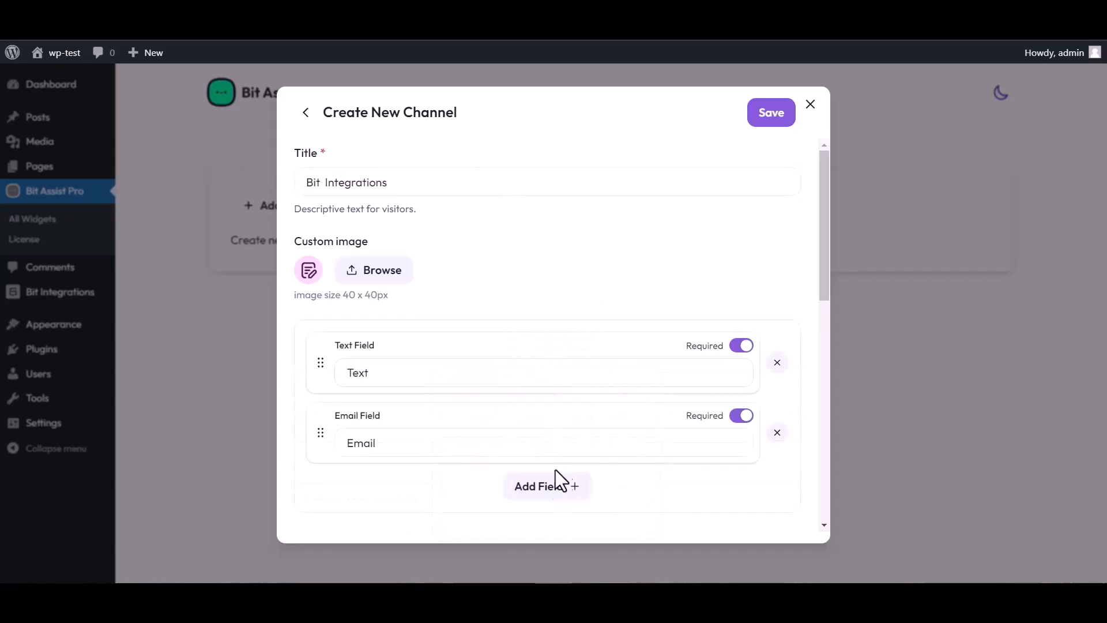
left_click(559, 483)
left_click(617, 385)
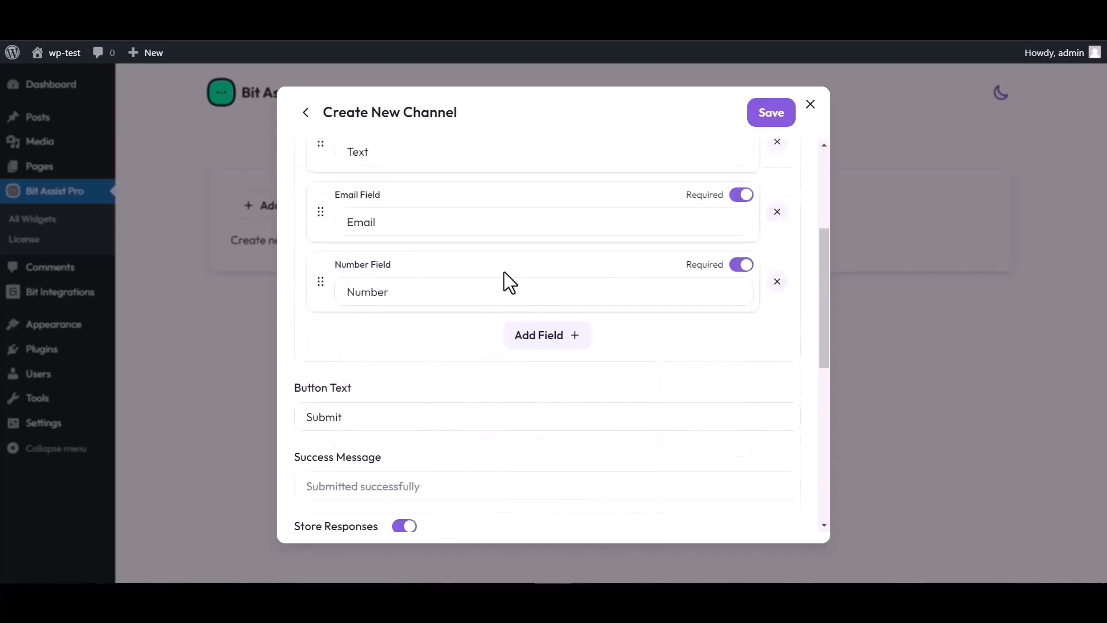
- Rename the text field's label to 'Name'
scroll(504, 275, "up", 4)
left_click(382, 368)
double_click(378, 370)
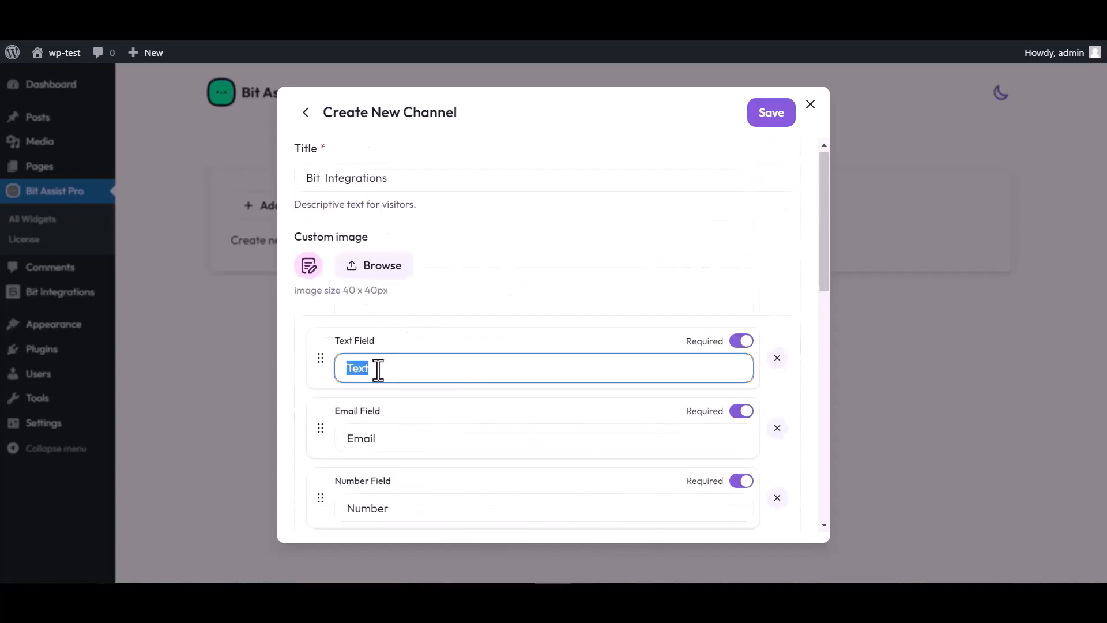
type("Name")
- Paste the copied webhook URL into the form channel and save it
scroll(600, 317, "down", 3)
scroll(429, 480, "down", 3)
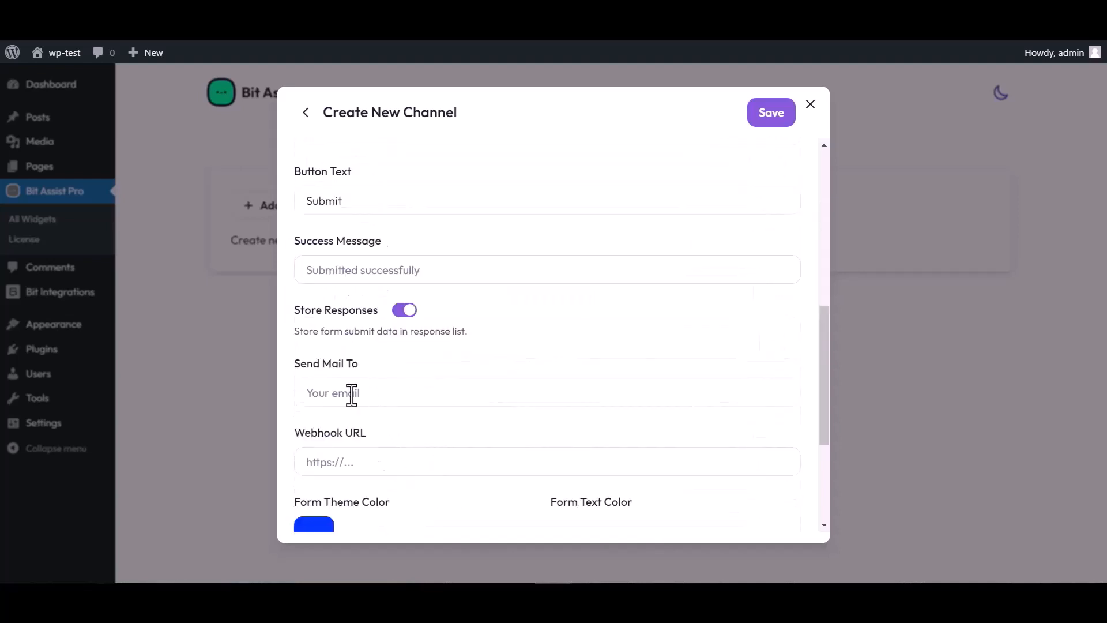
left_click(353, 463)
key("ctrl+v")
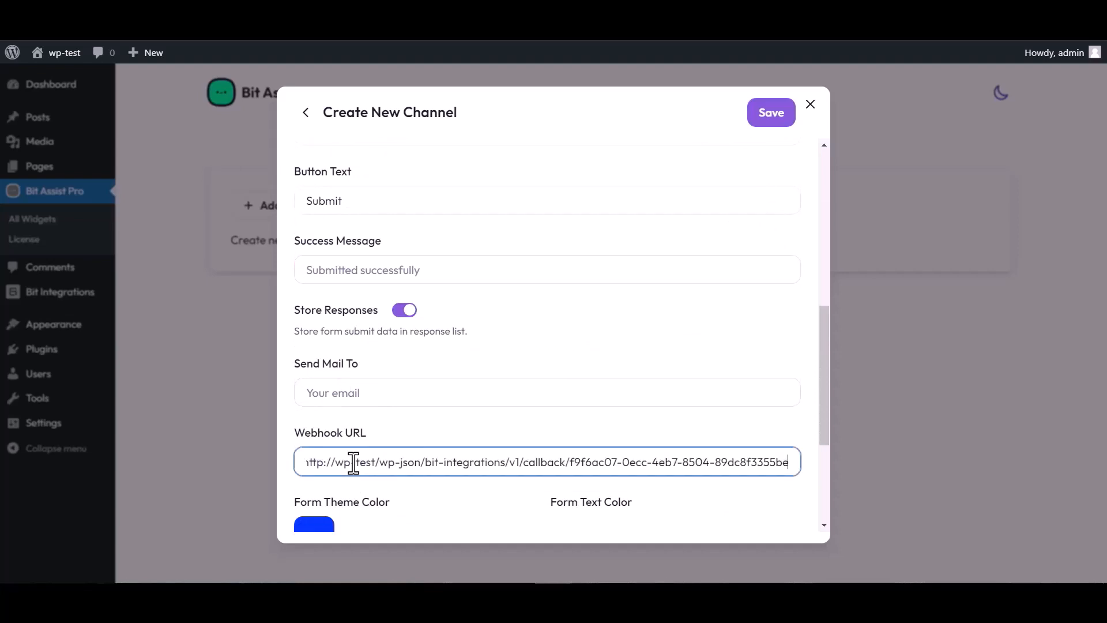
left_click(767, 120)
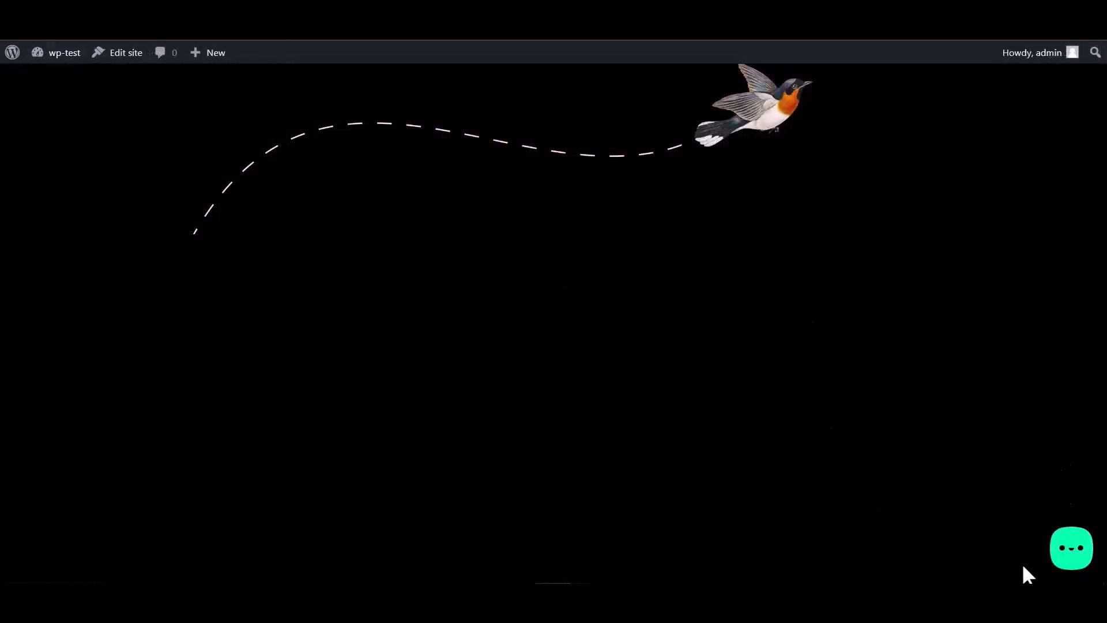
- Open the Bit Integrations form in the site's chat widget and fill in the name and email
left_click(1070, 554)
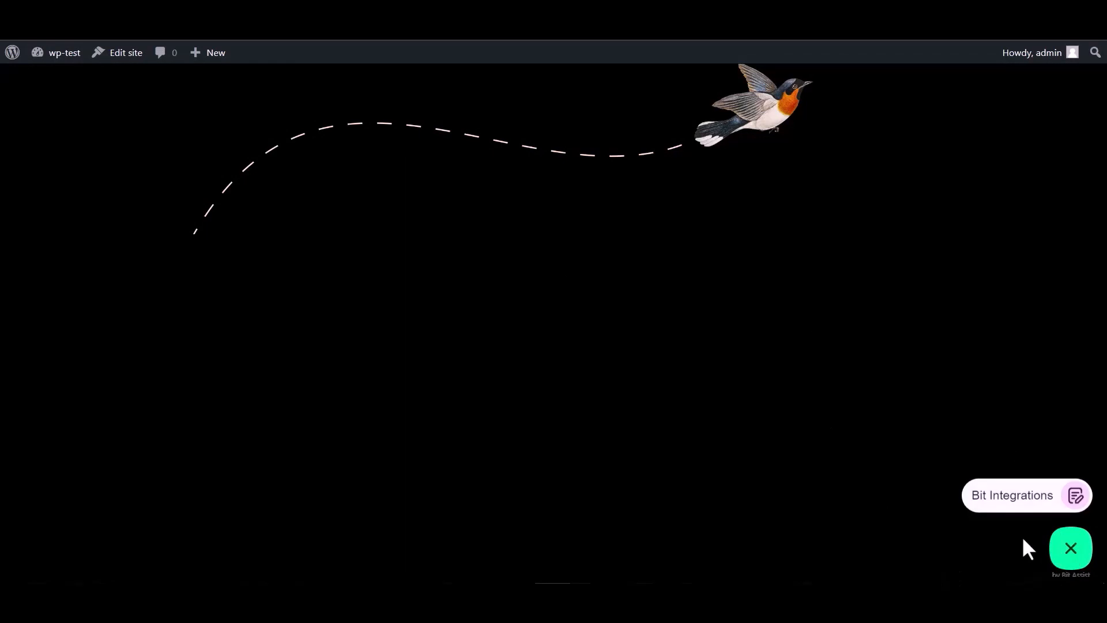
left_click(1006, 507)
left_click(928, 369)
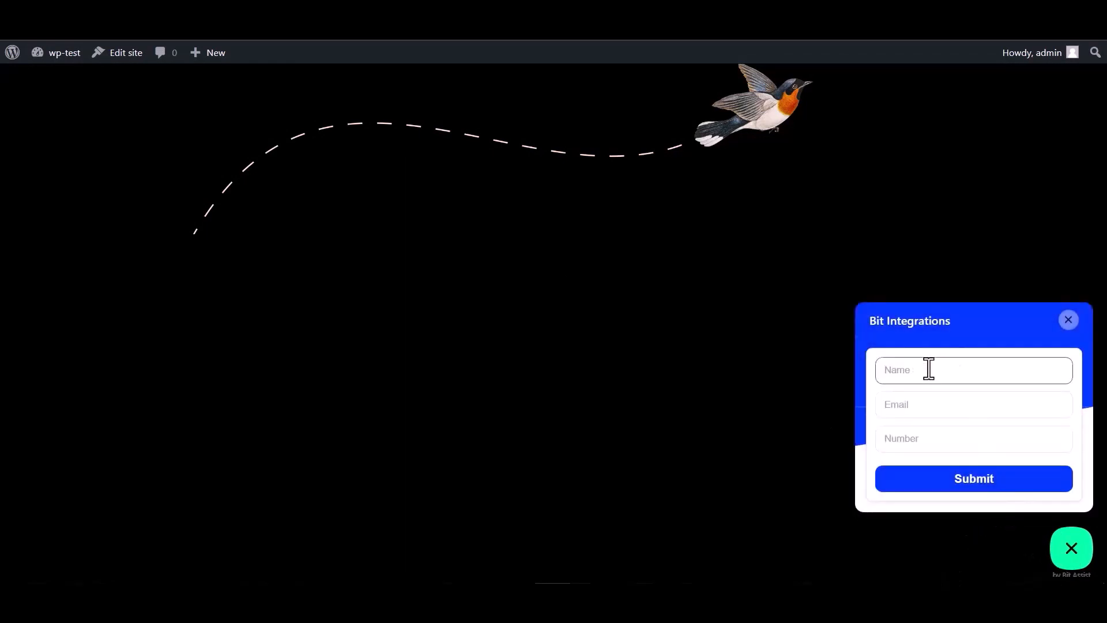
left_click(922, 444)
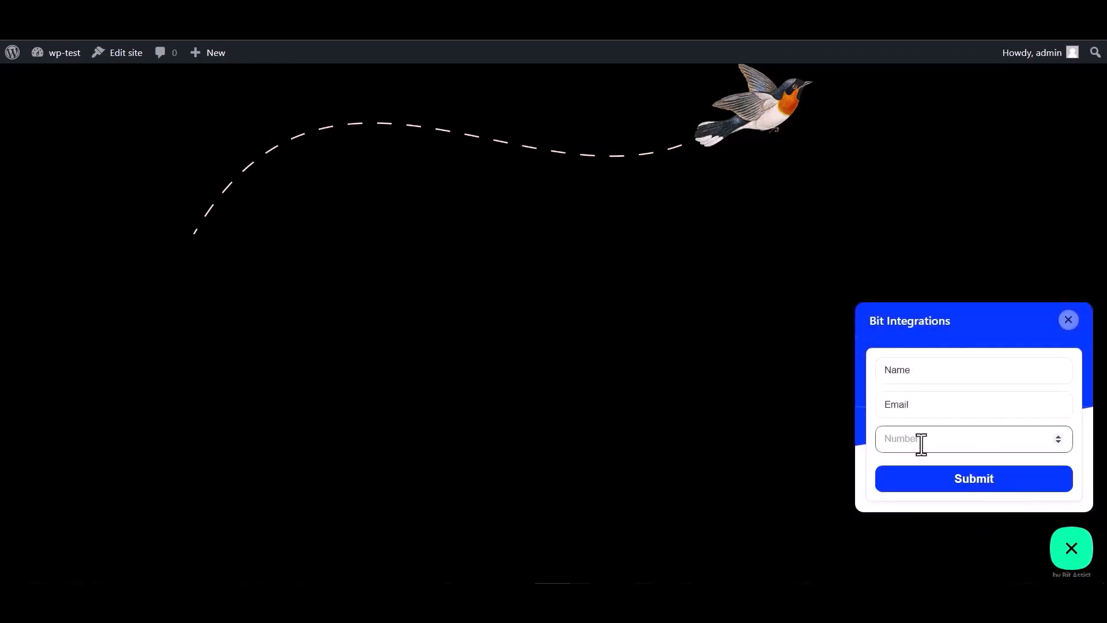
double_click(923, 375)
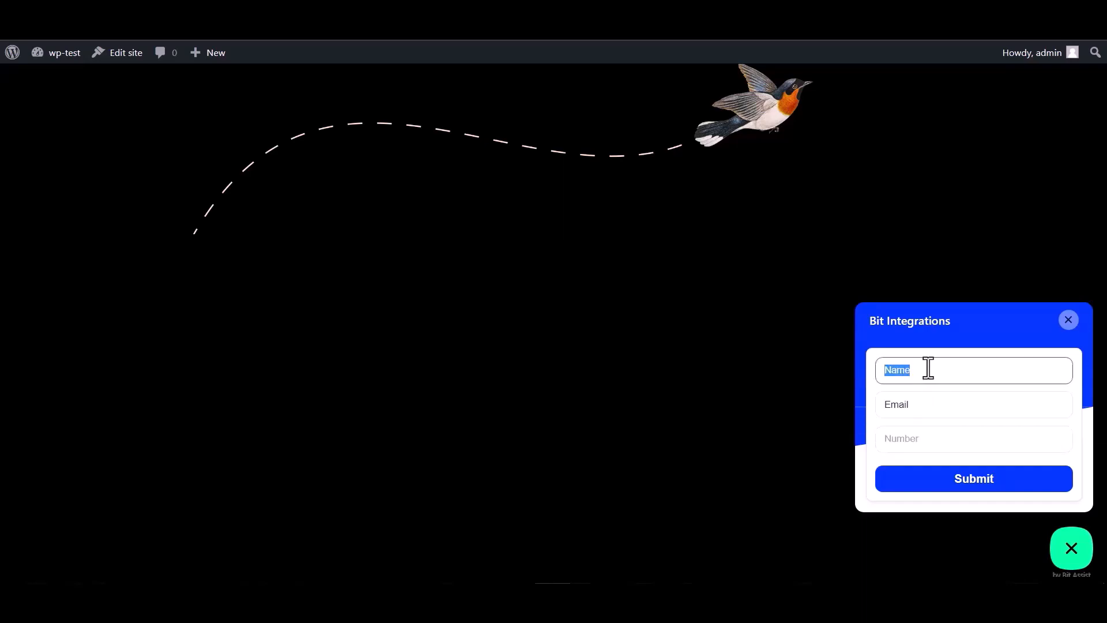
left_click(921, 405)
double_click(922, 406)
left_click(918, 404)
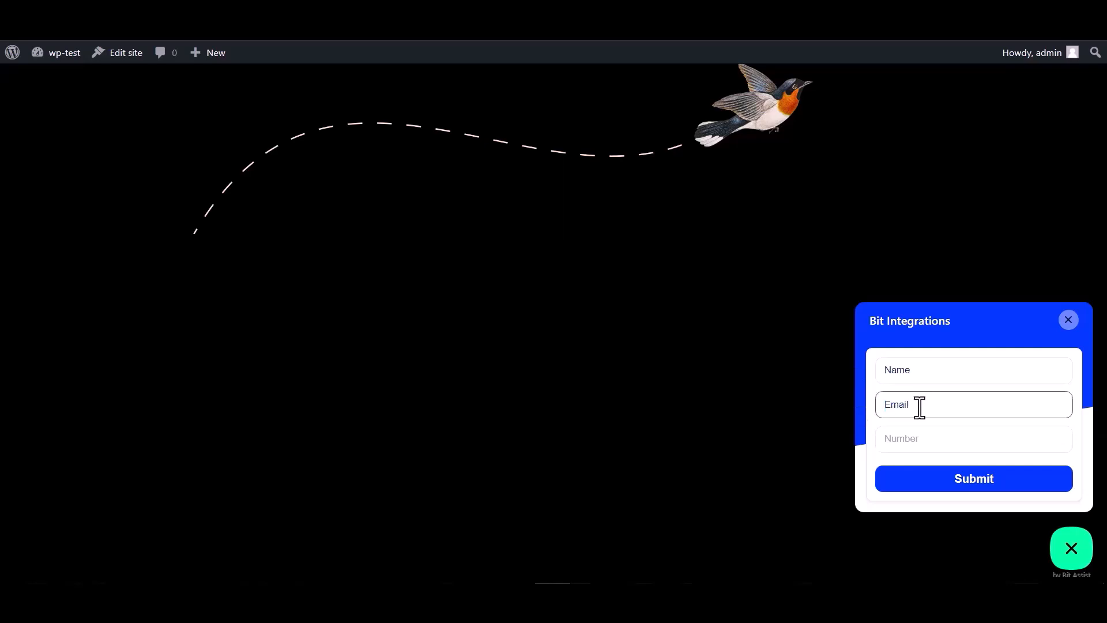
double_click(923, 405)
left_click(926, 403)
type("@gmail.com")
- Enter the phone number and submit the form
left_click(901, 439)
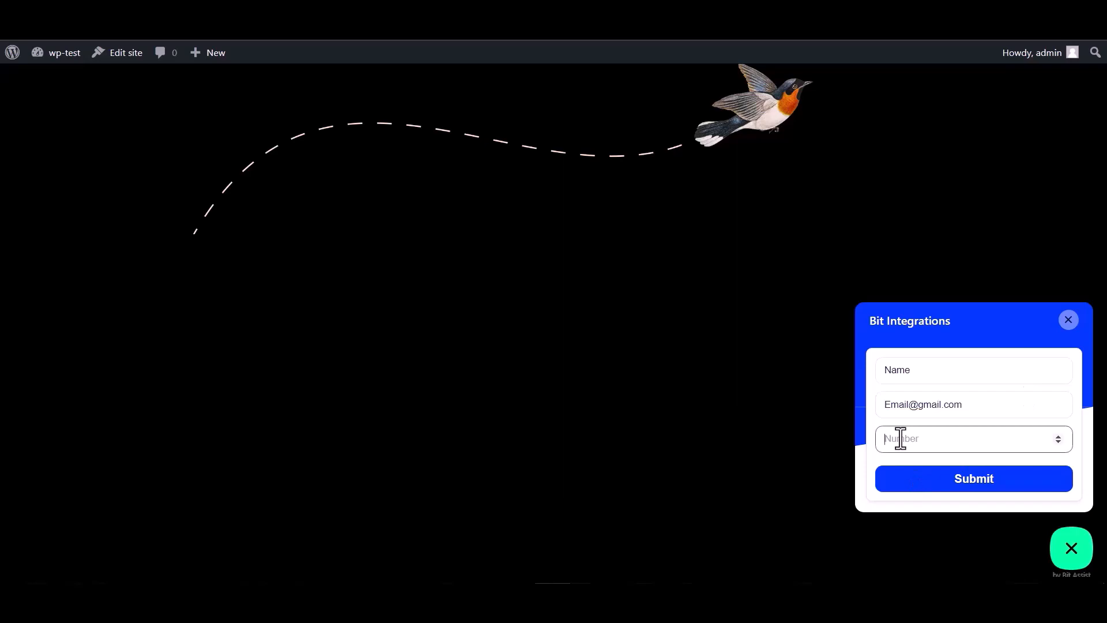
type("000000")
left_click(965, 489)
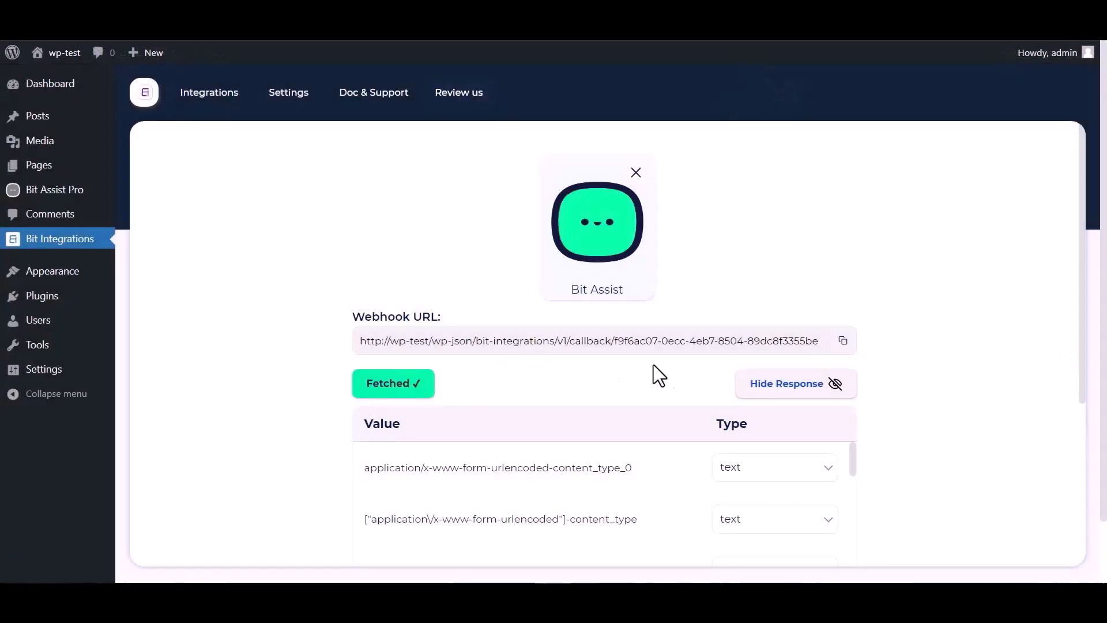
- Move past the fetched response to action selection and filter actions with 'sel'
scroll(755, 354, "down", 1)
scroll(492, 444, "down", 3)
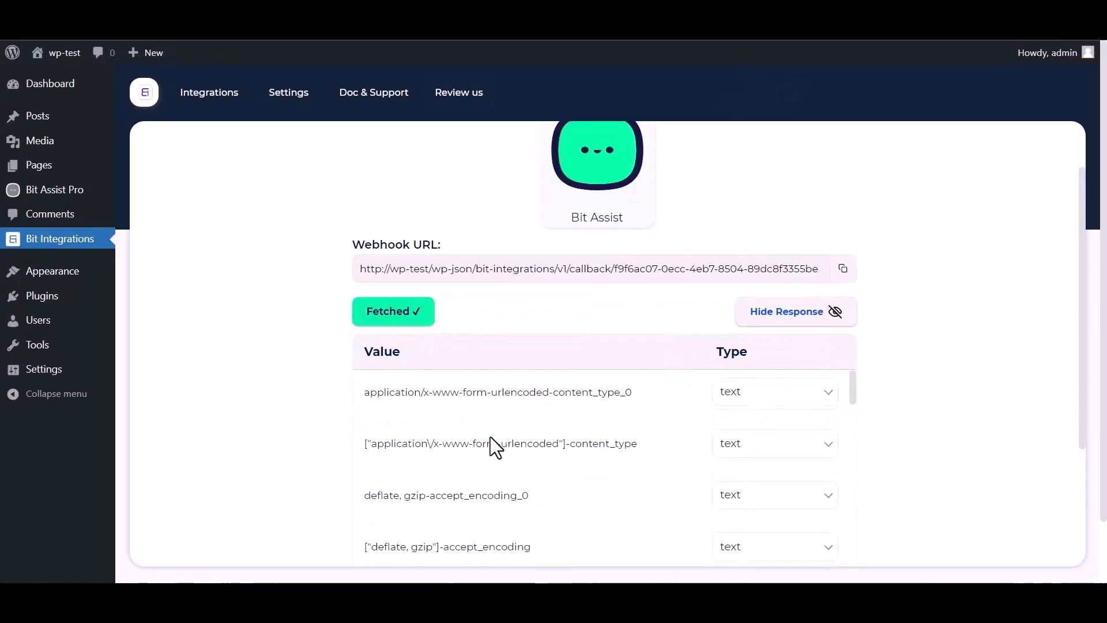
scroll(450, 444, "down", 3)
scroll(316, 457, "down", 5)
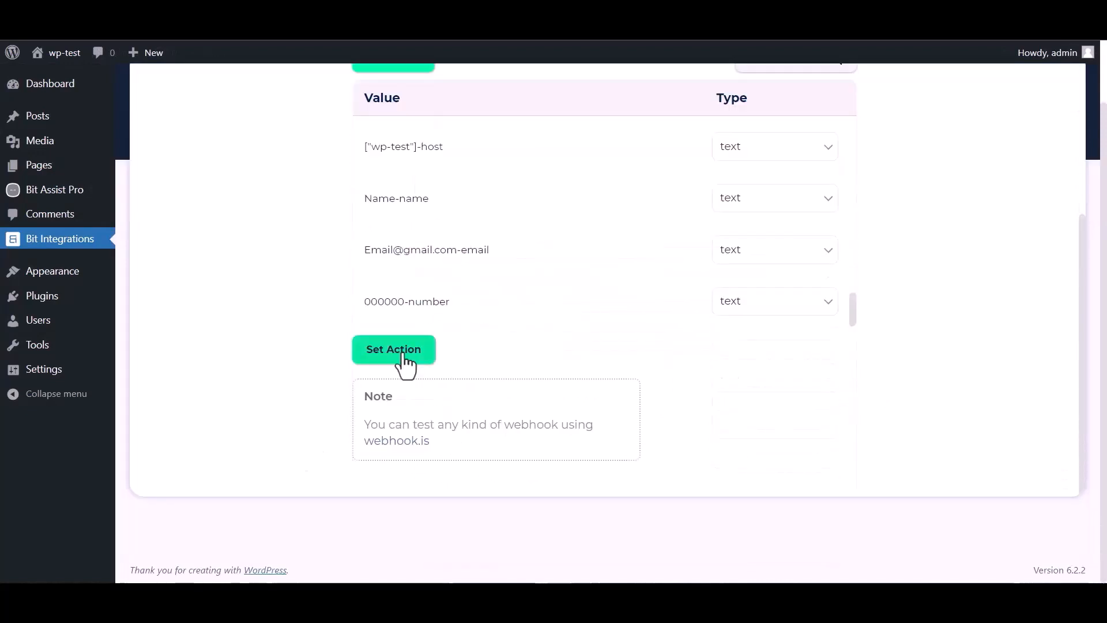
left_click(394, 349)
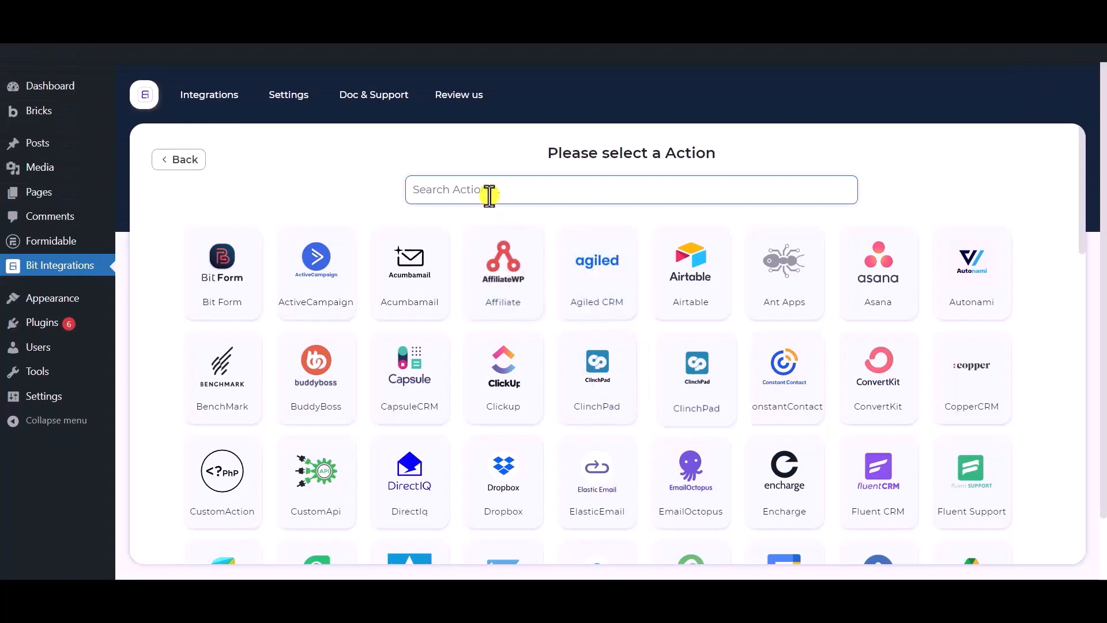
left_click(498, 186)
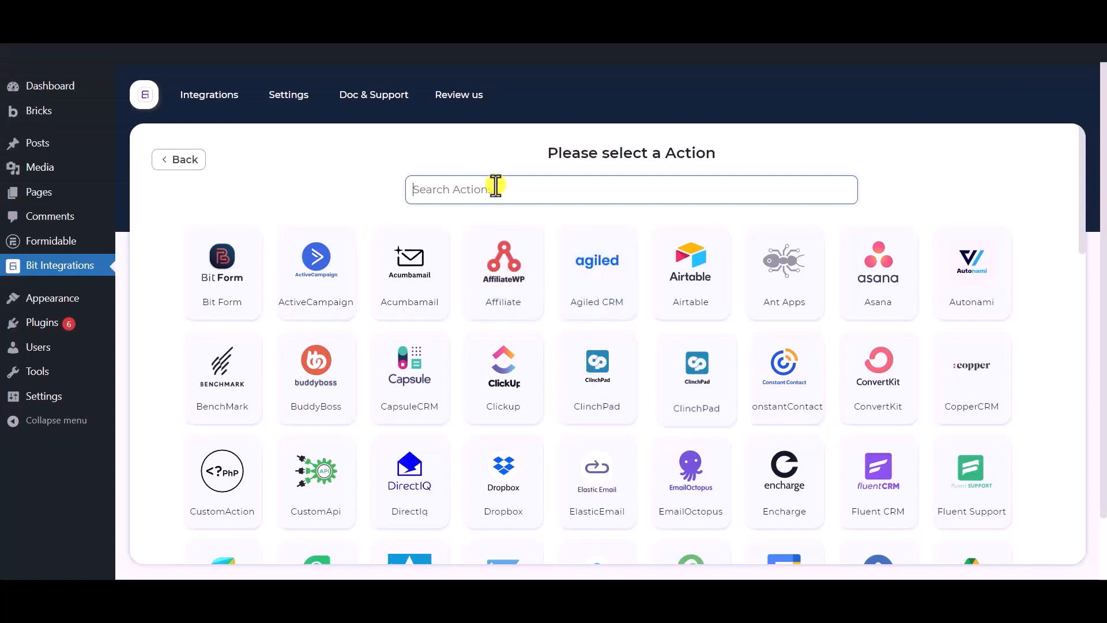
type("selzy")
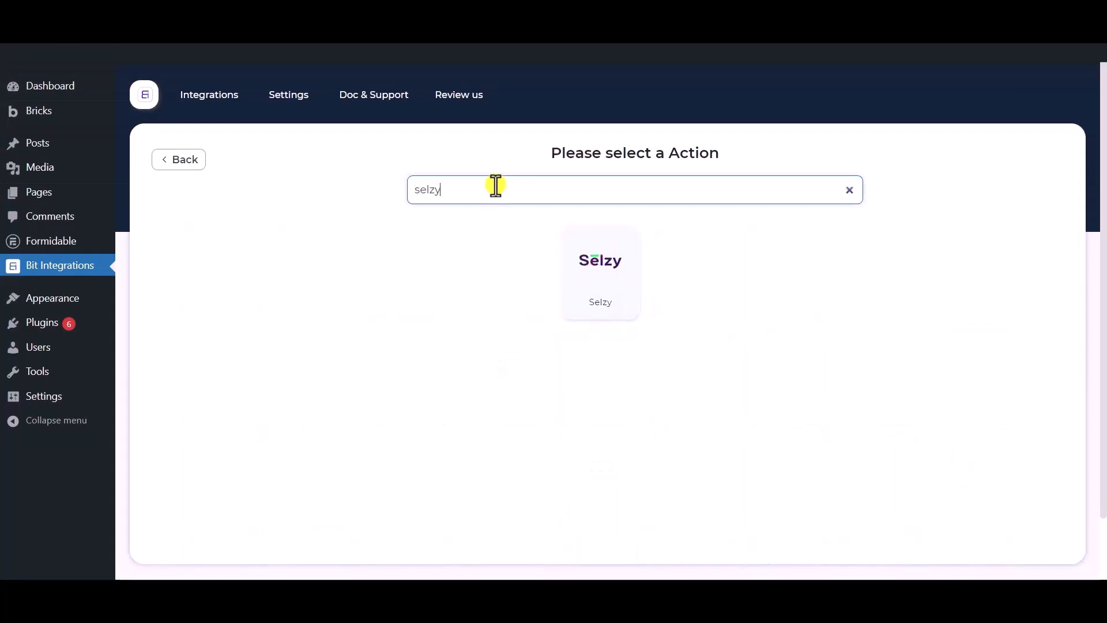
- Choose Selzy as the action and review its Integration Name and API key fields
left_click(605, 288)
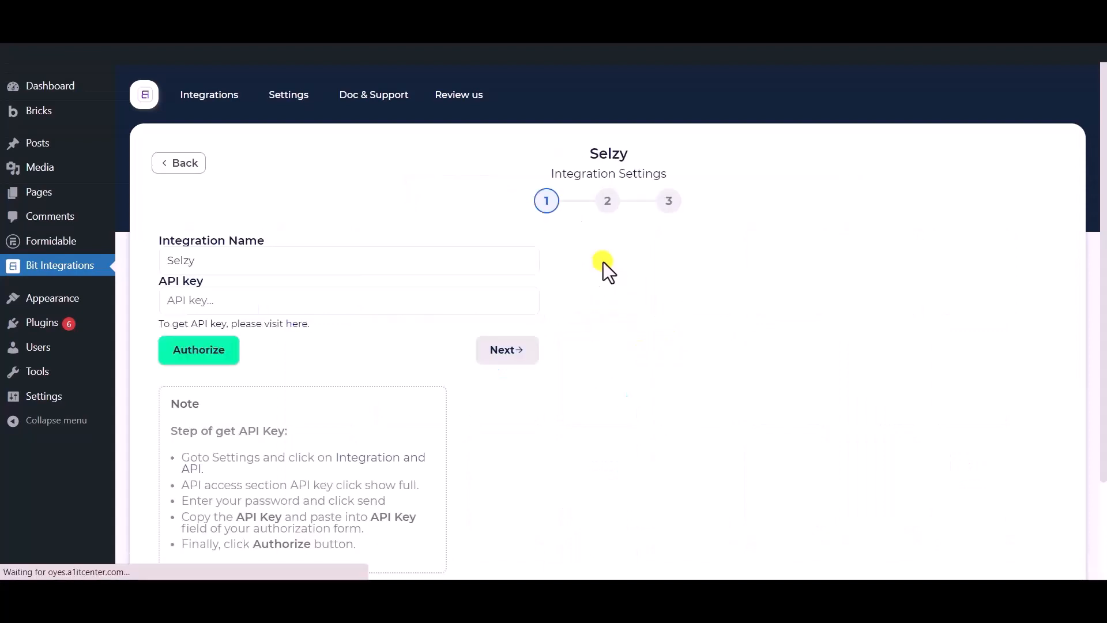
left_click_drag(271, 259, 158, 257)
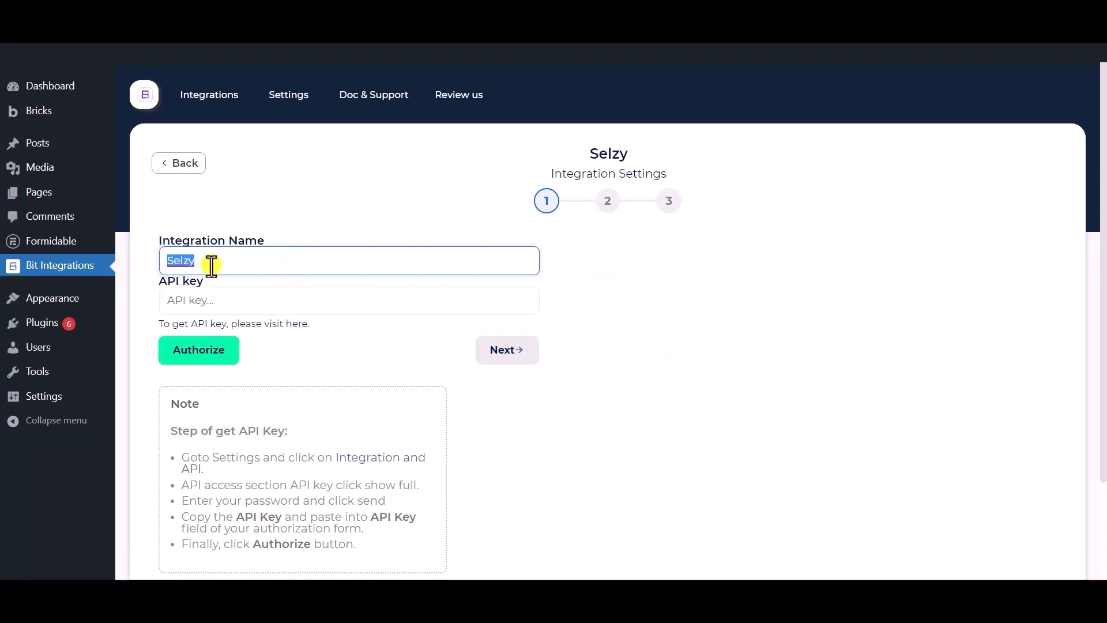
scroll(211, 265, "down", 2)
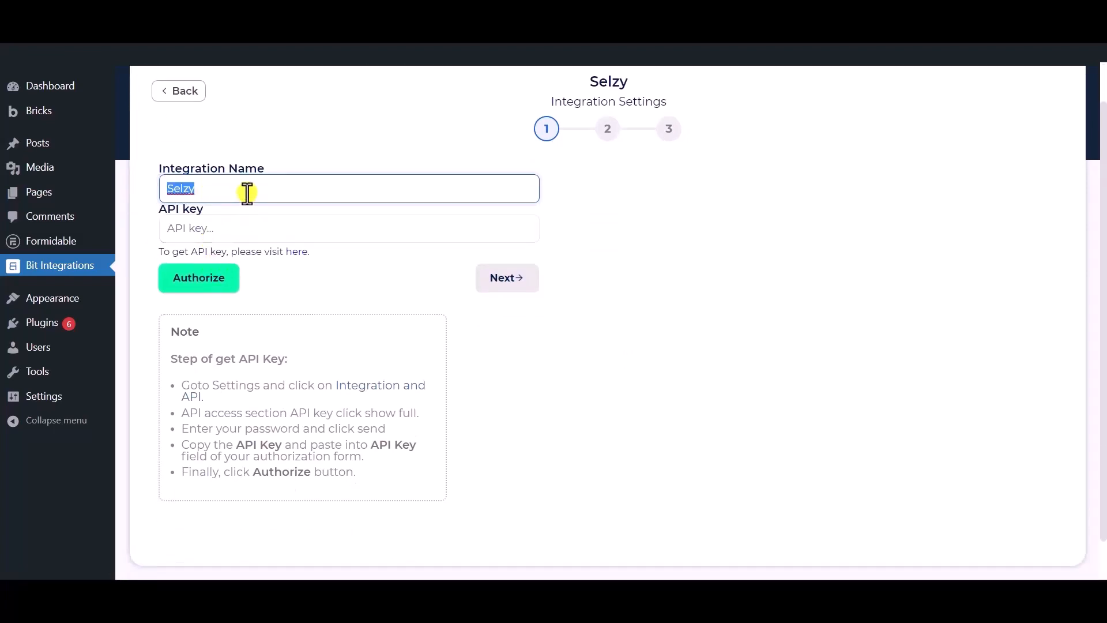
left_click(249, 188)
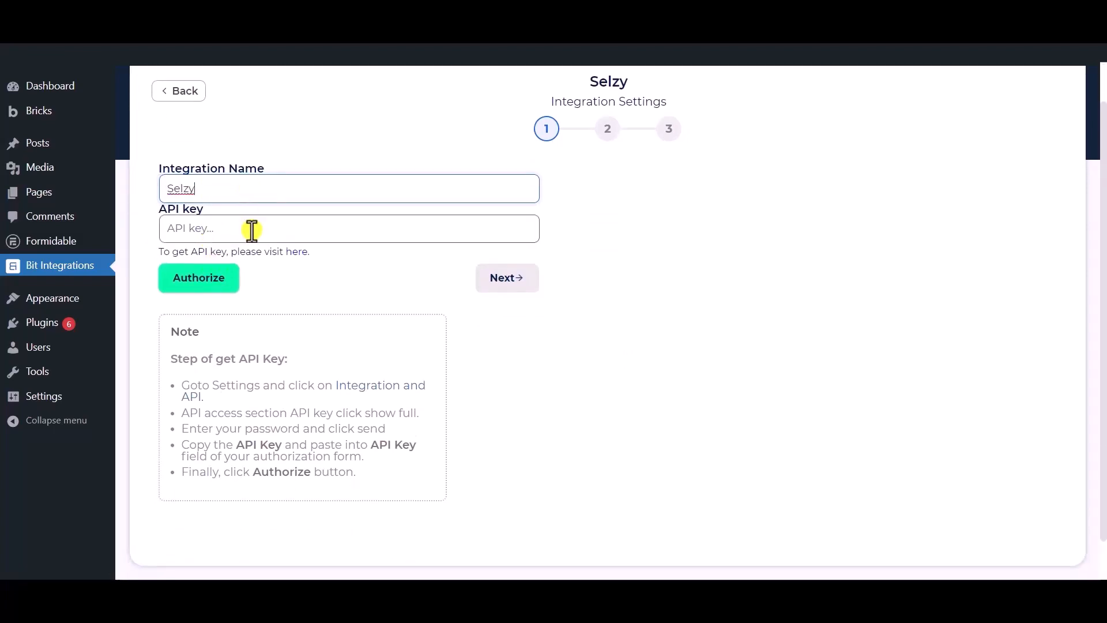
left_click(302, 288)
left_click_drag(180, 208, 203, 208)
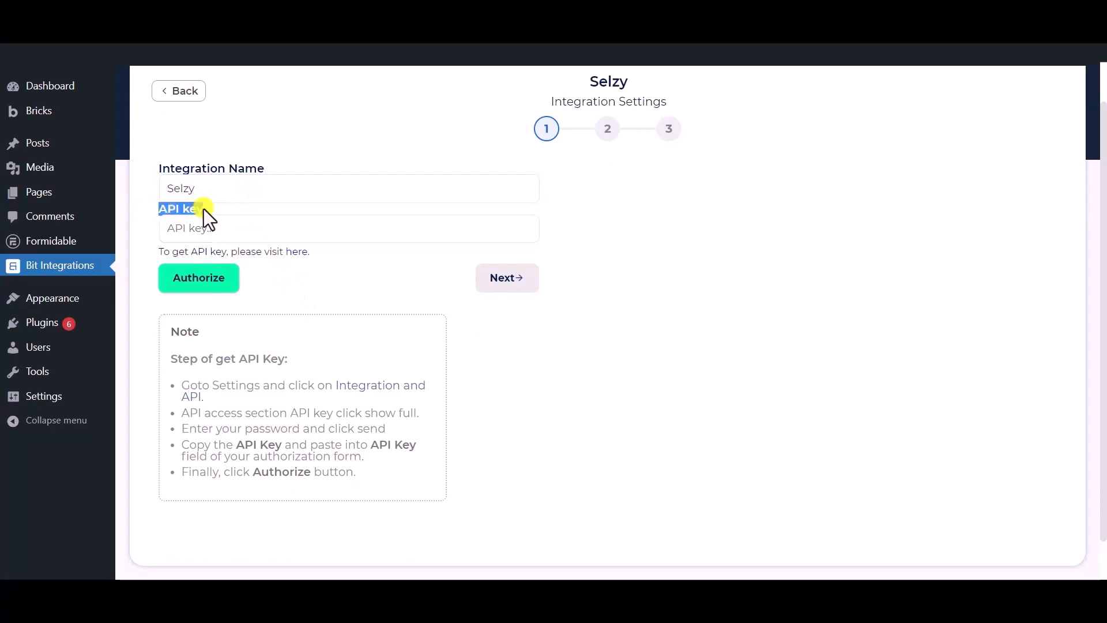
left_click(307, 286)
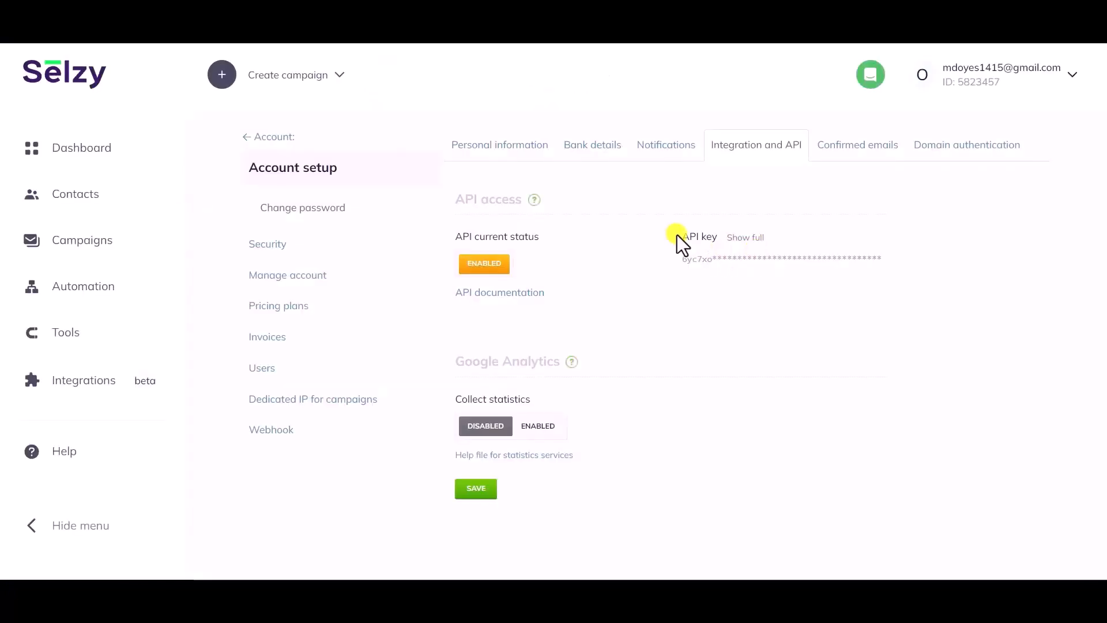
- Reveal the full Selzy API key by confirming the account password, then select the key
left_click_drag(681, 237, 747, 242)
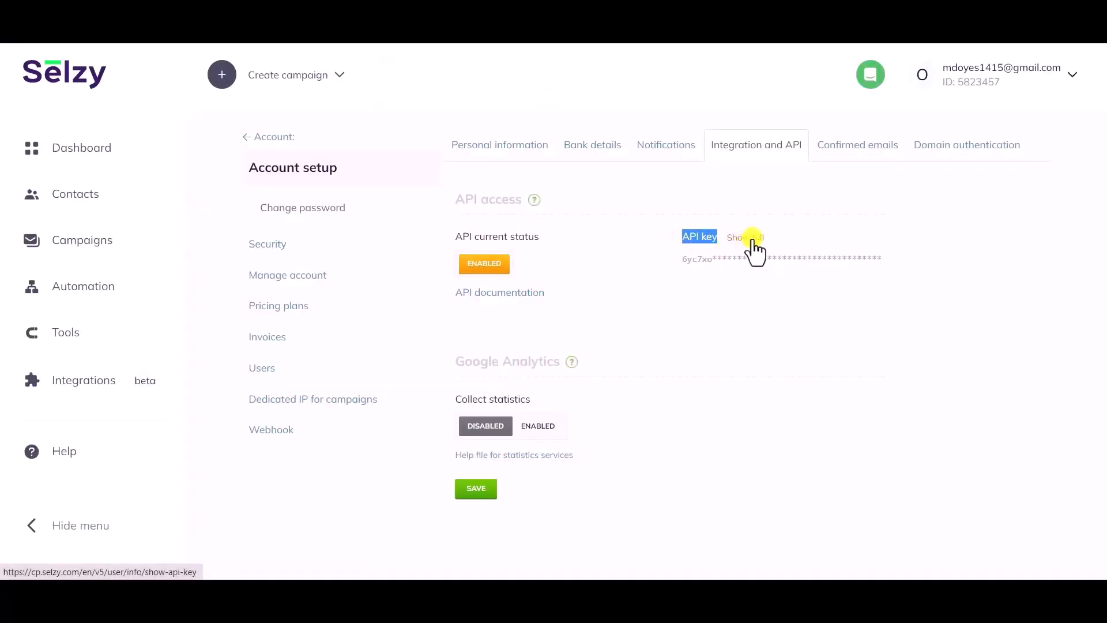
left_click(750, 238)
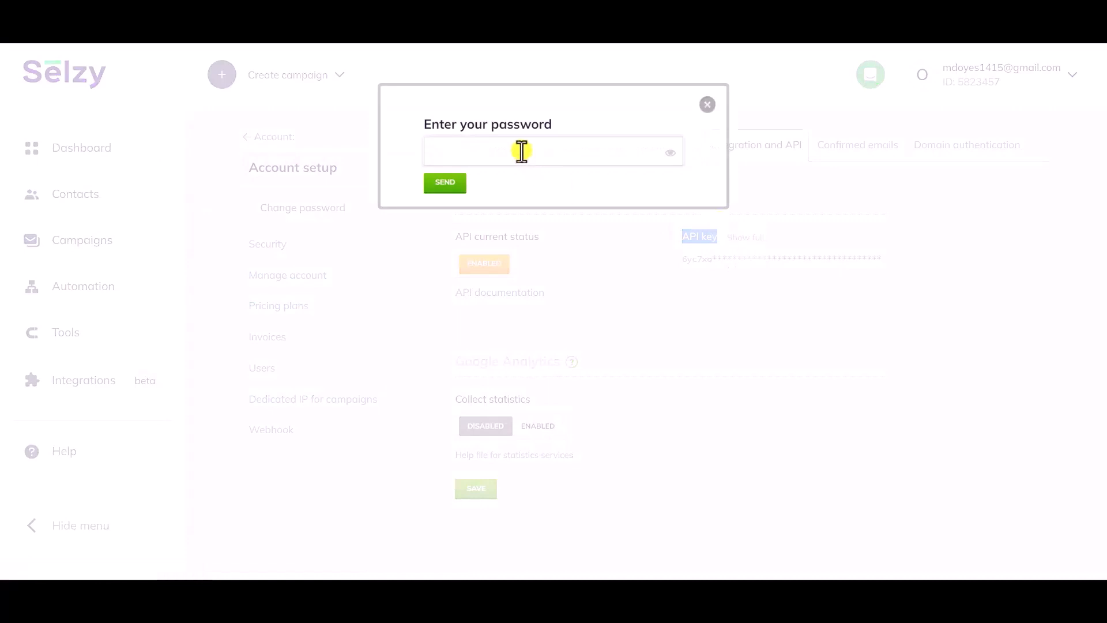
left_click(521, 147)
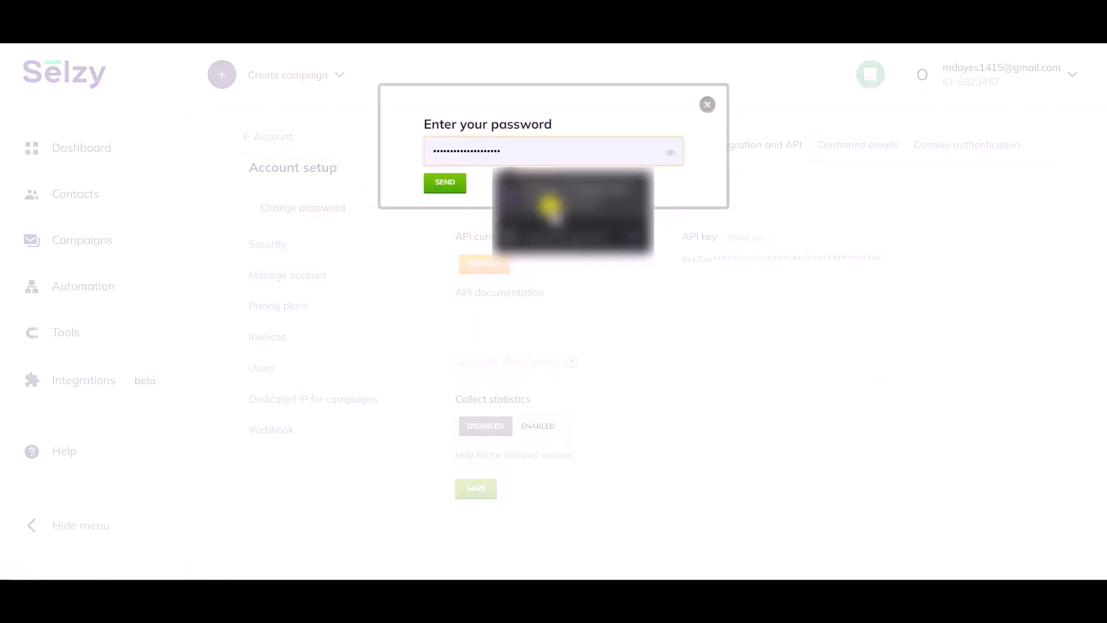
left_click(545, 199)
left_click(447, 185)
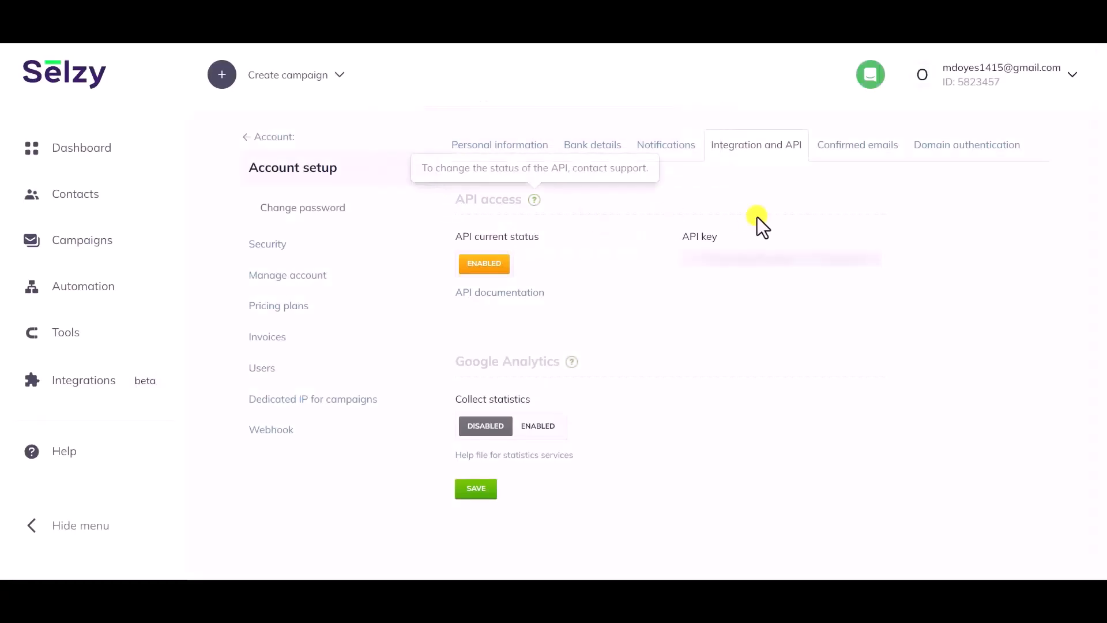
double_click(764, 256)
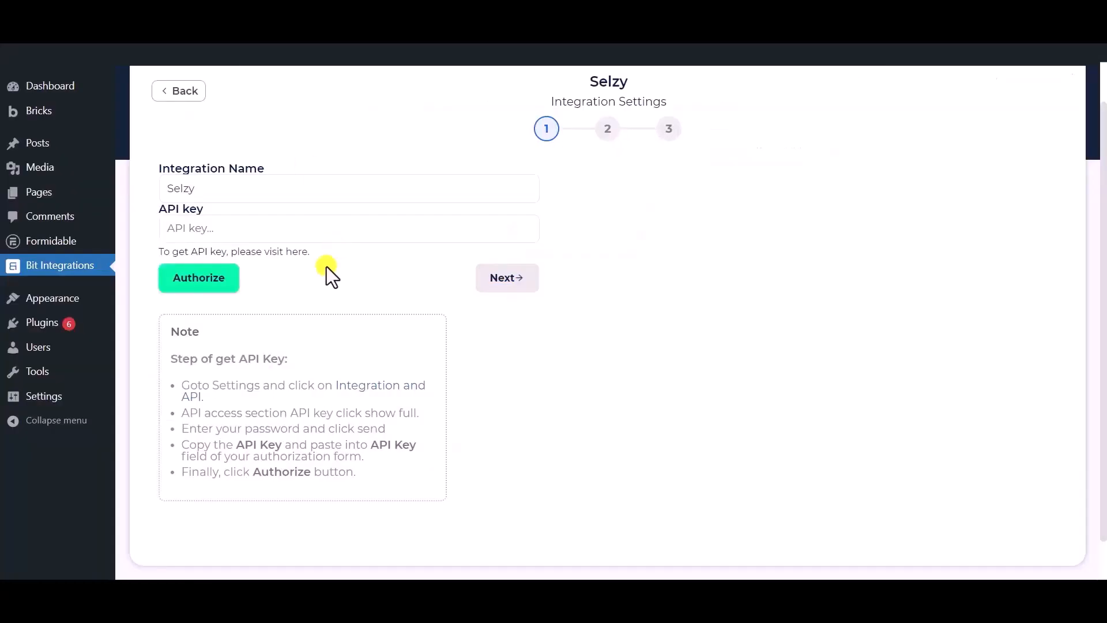
- Paste the Selzy API key, authorize the connection, and continue to step 2
left_click(320, 234)
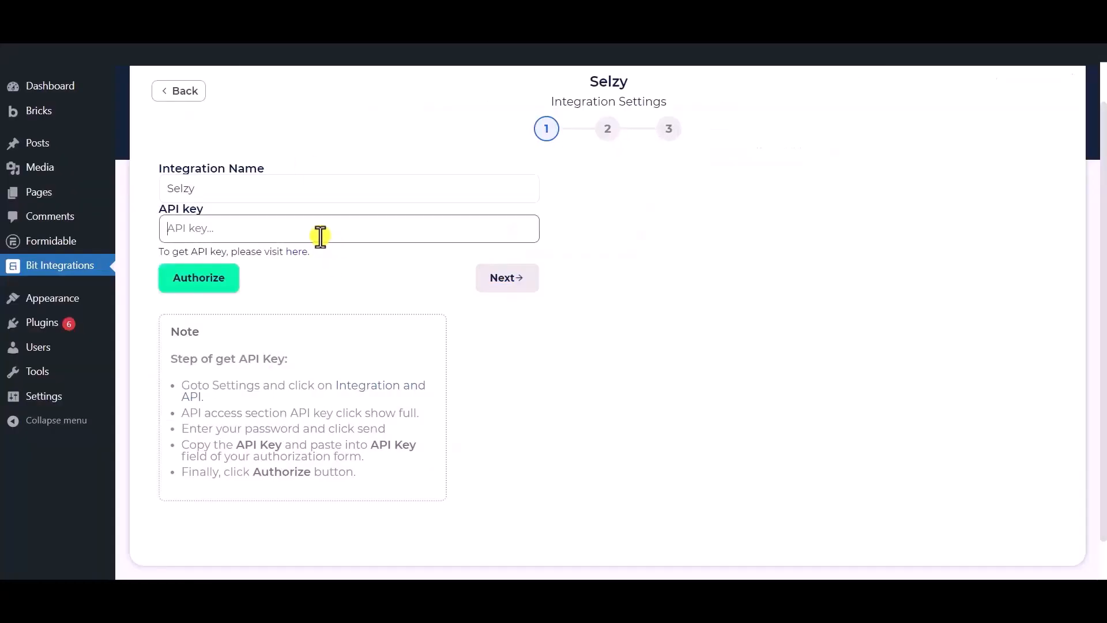
key("ctrl+v")
left_click(207, 286)
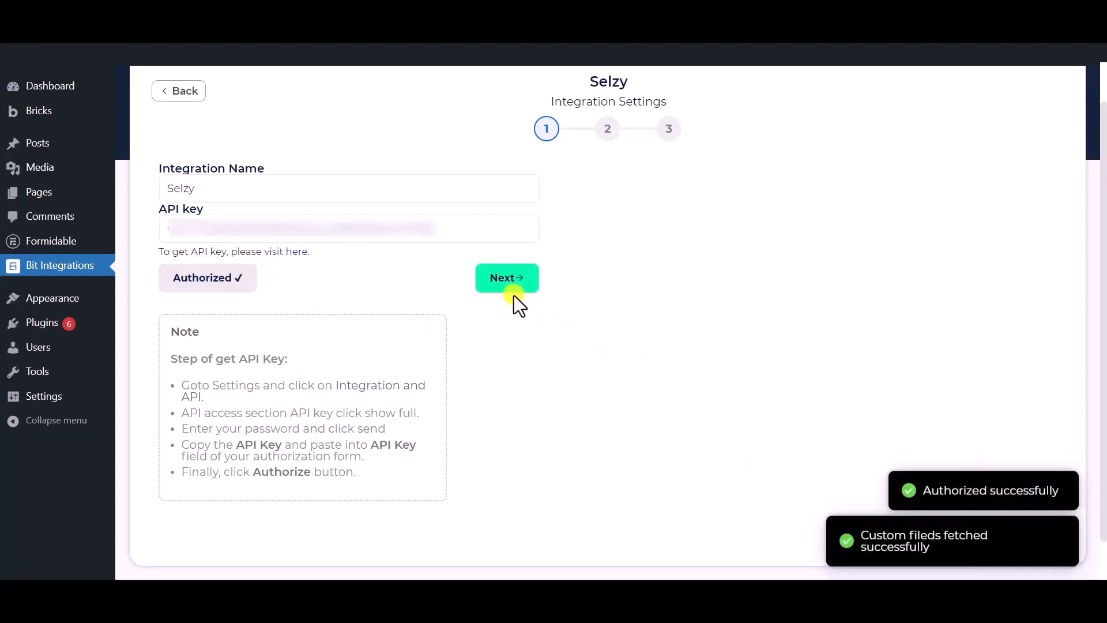
left_click(507, 279)
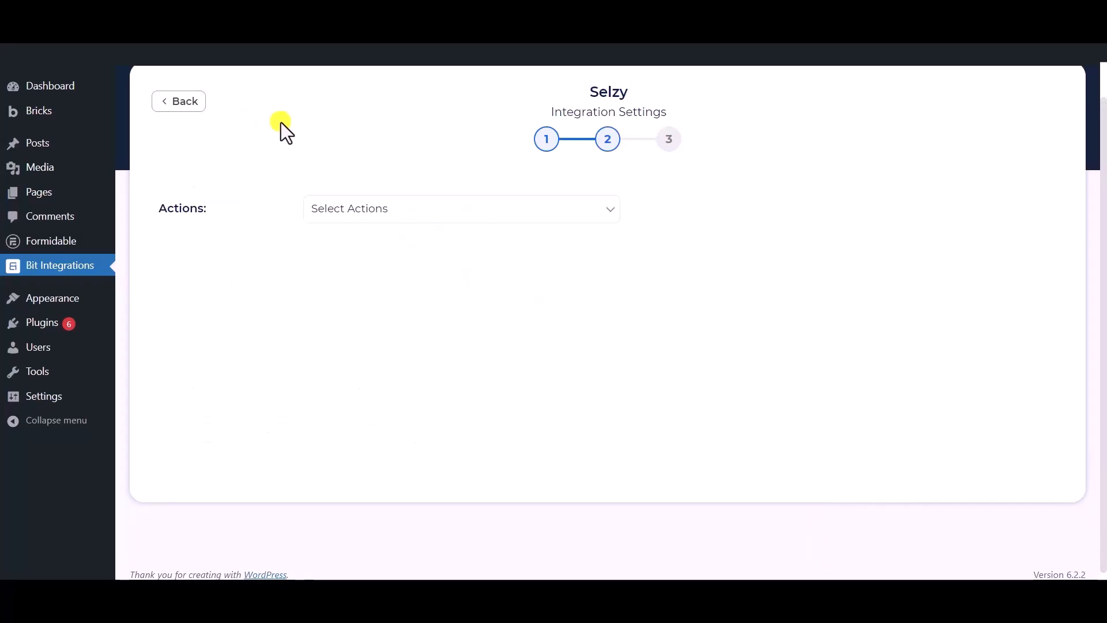
- Set the Selzy action to Subscribe and choose the Bit Integrations list
left_click(404, 212)
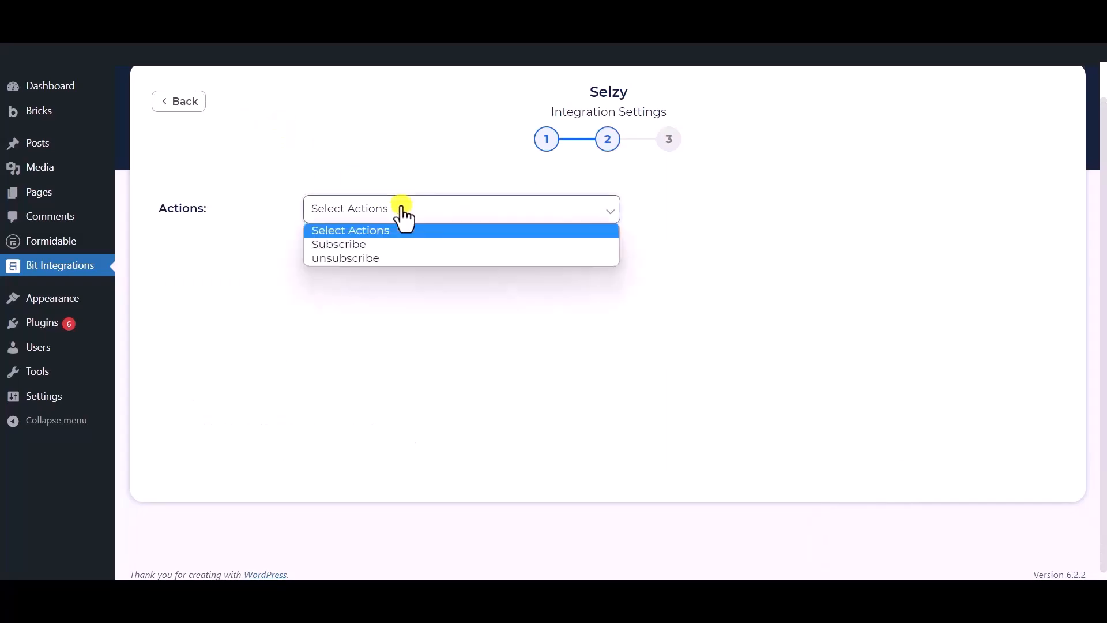
left_click(351, 246)
left_click(361, 245)
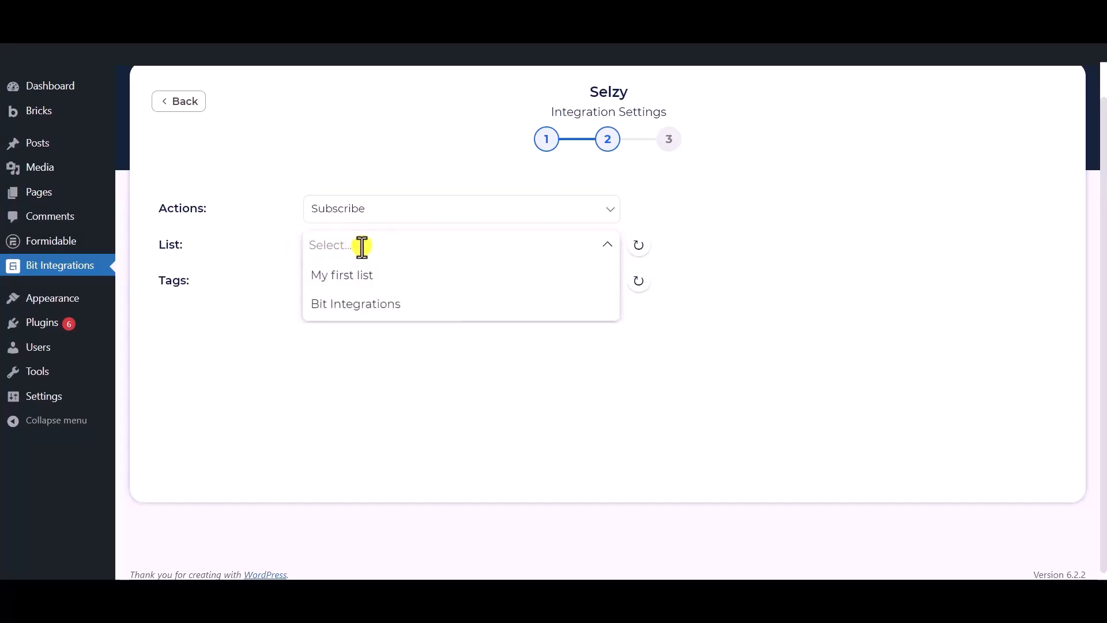
left_click(360, 304)
left_click(276, 282)
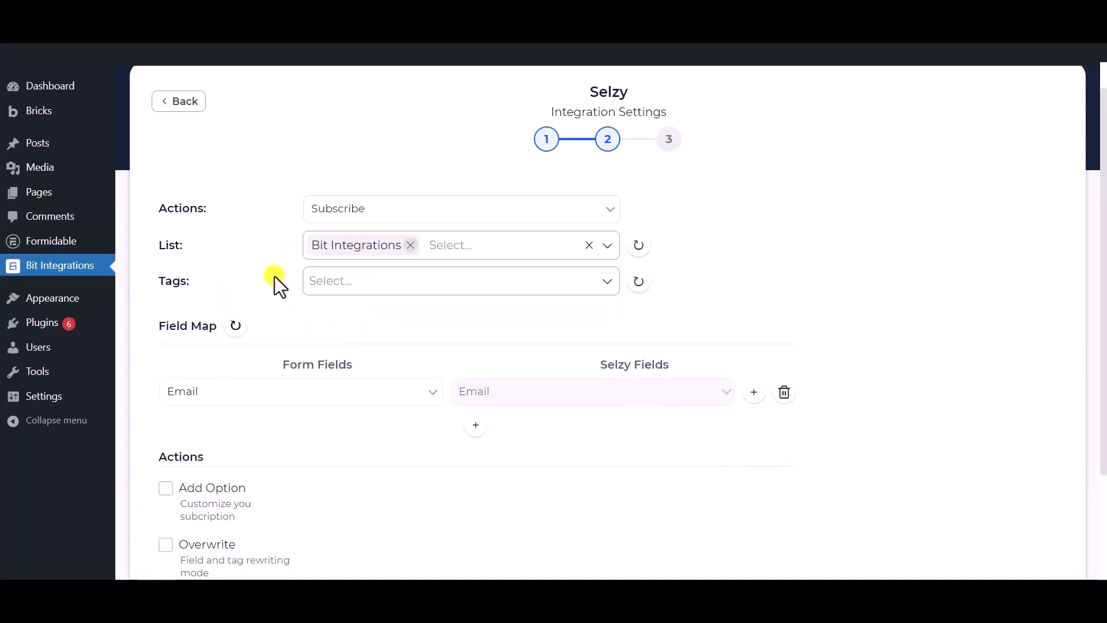
- Add Tag - 1, Tag - 2 and Tag - 3 to the subscriber tags
left_click(402, 280)
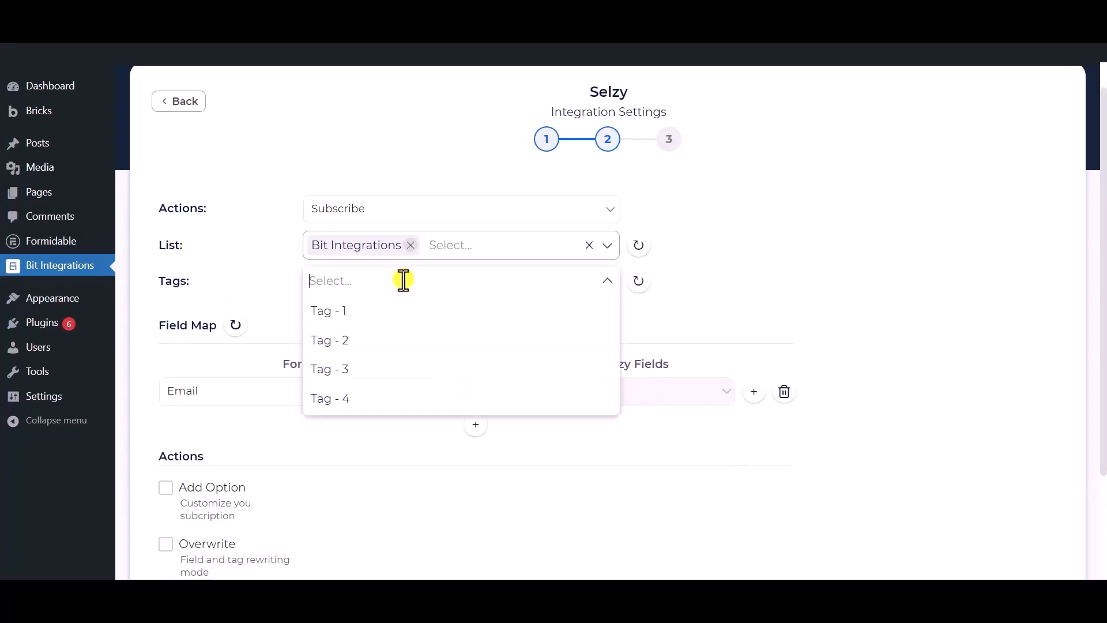
left_click(350, 311)
left_click(344, 343)
left_click(347, 368)
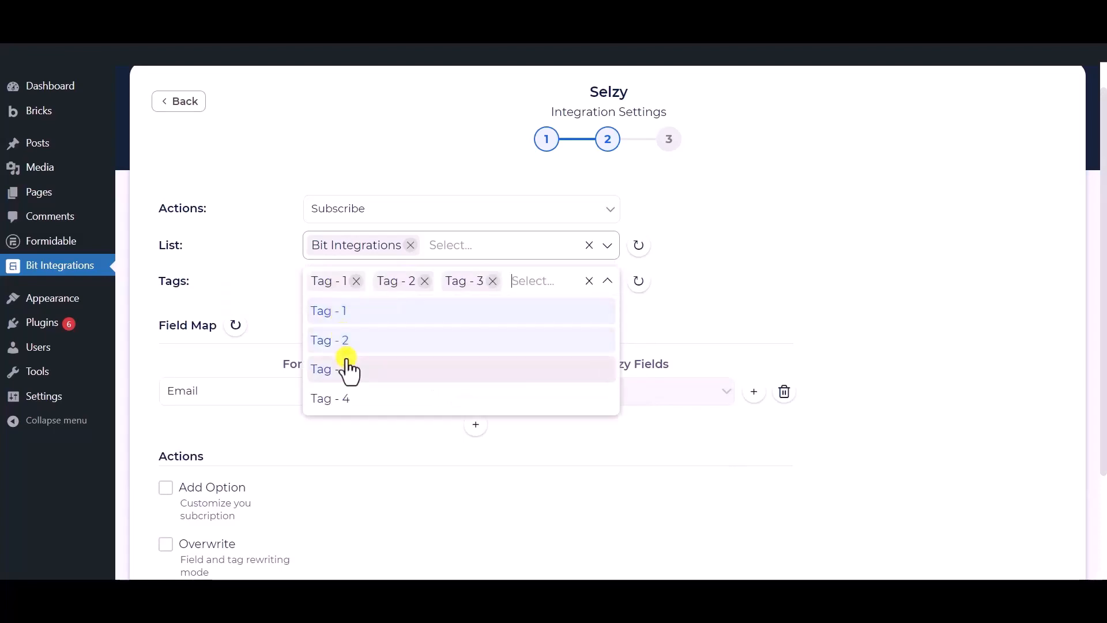
left_click(265, 271)
scroll(276, 248, "down", 1)
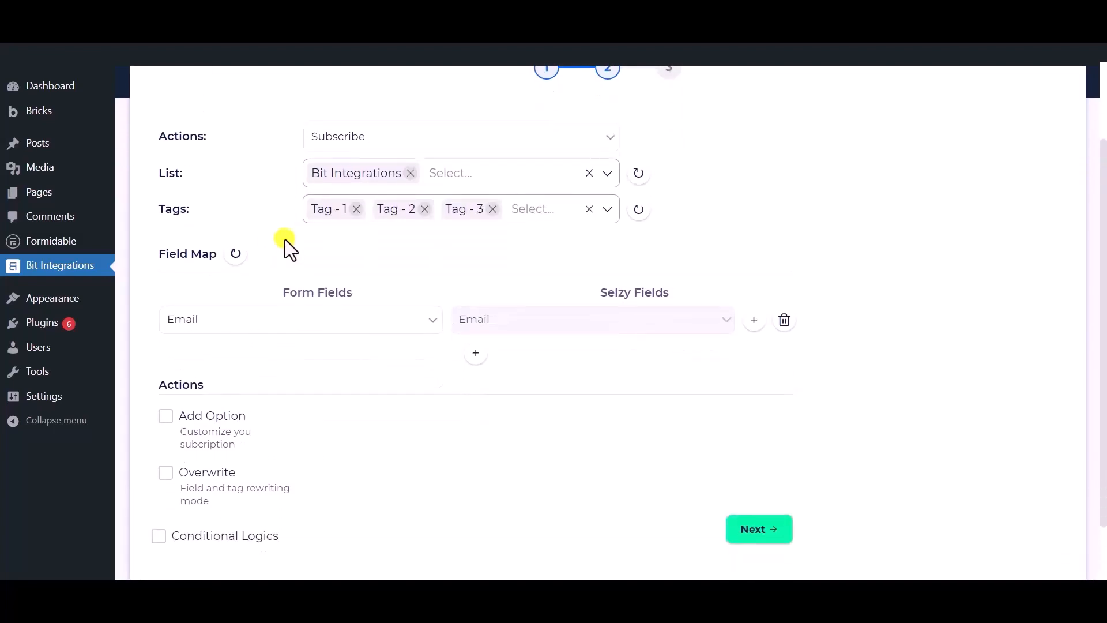
- Keep Email in the first mapping row and map the form's Phone to Selzy's Phone Number
left_click(363, 333)
left_click(230, 384)
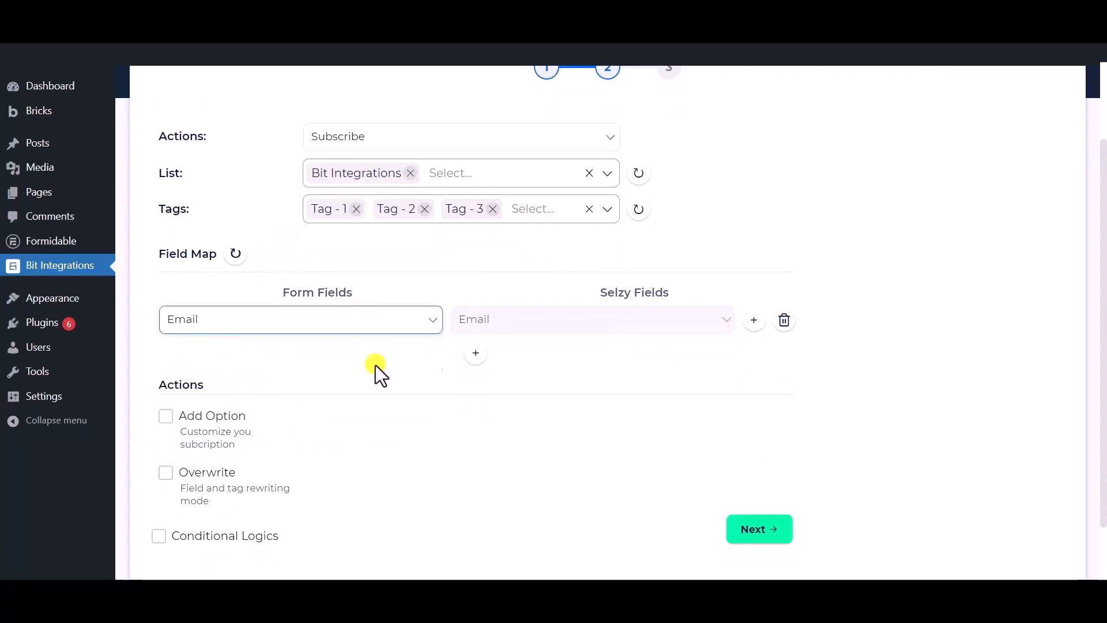
left_click(485, 355)
left_click(519, 362)
left_click(499, 389)
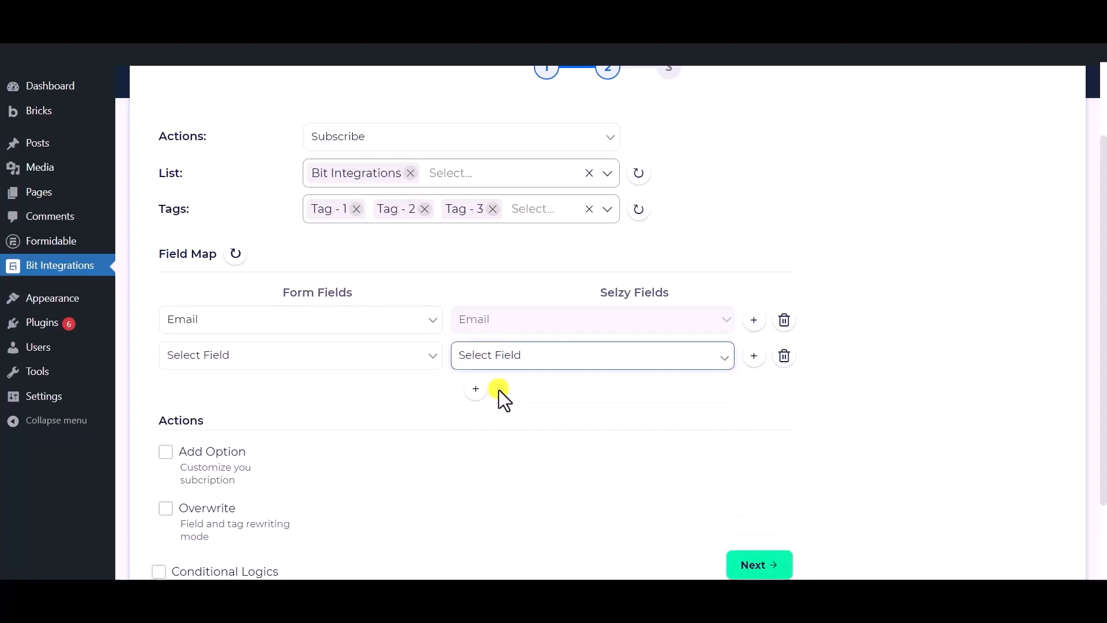
left_click(340, 363)
left_click(226, 430)
- Add a third mapping row pairing the form's Name with Selzy's Name
left_click(475, 388)
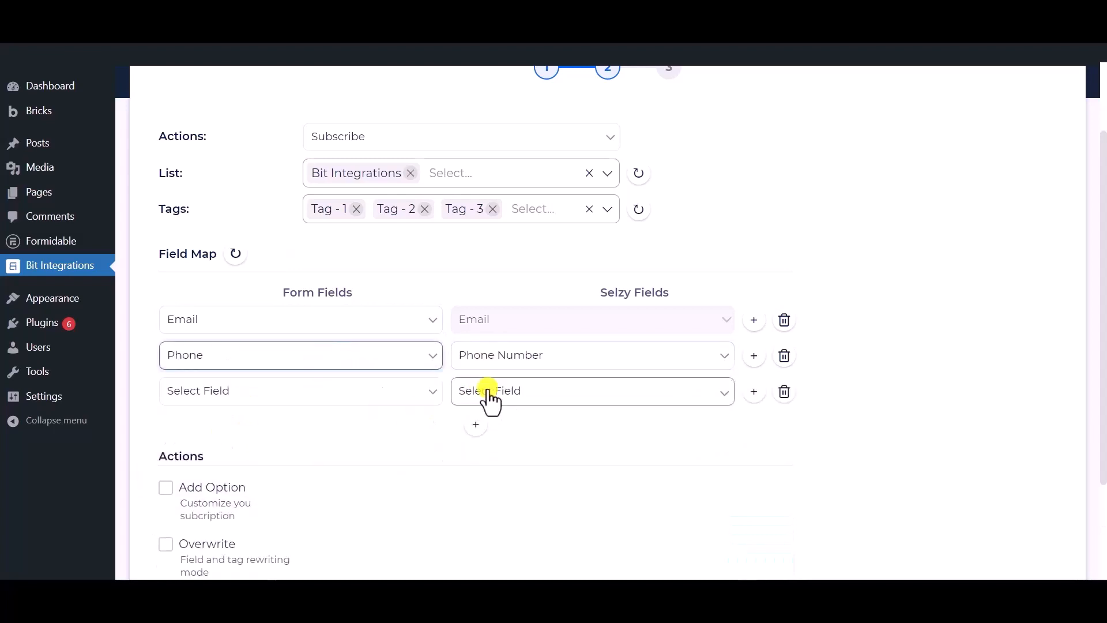
left_click(488, 390)
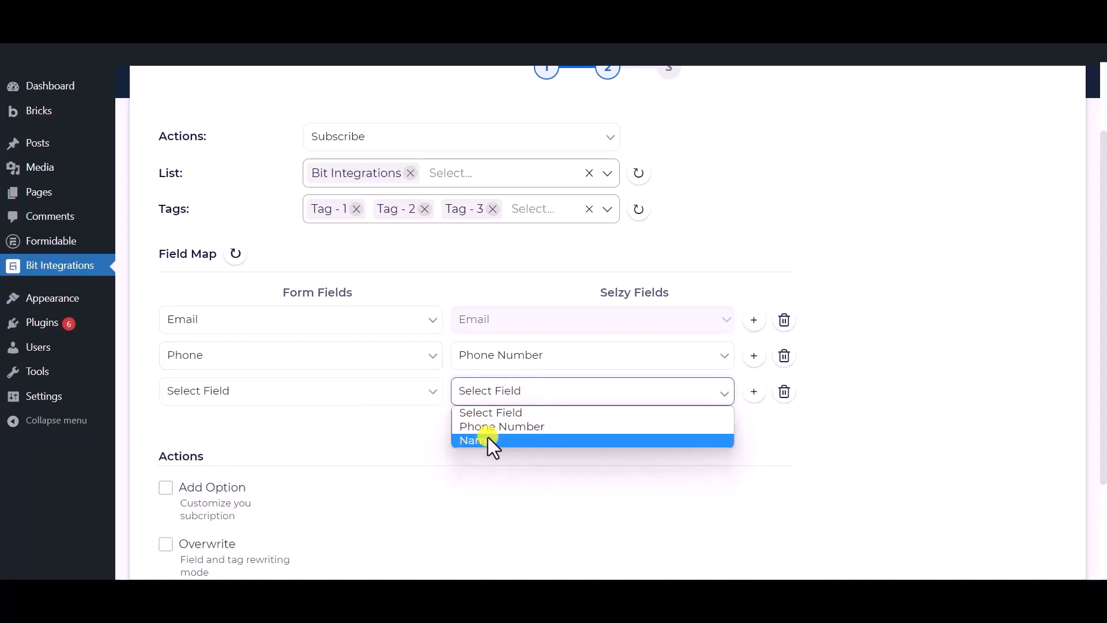
left_click(486, 439)
left_click(289, 387)
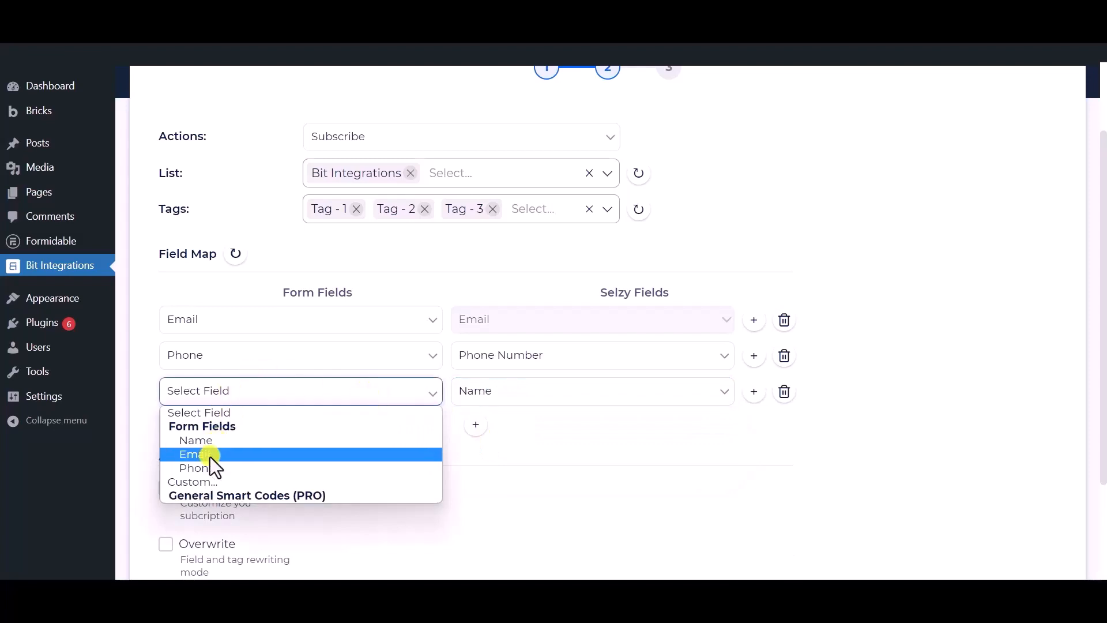
left_click(215, 439)
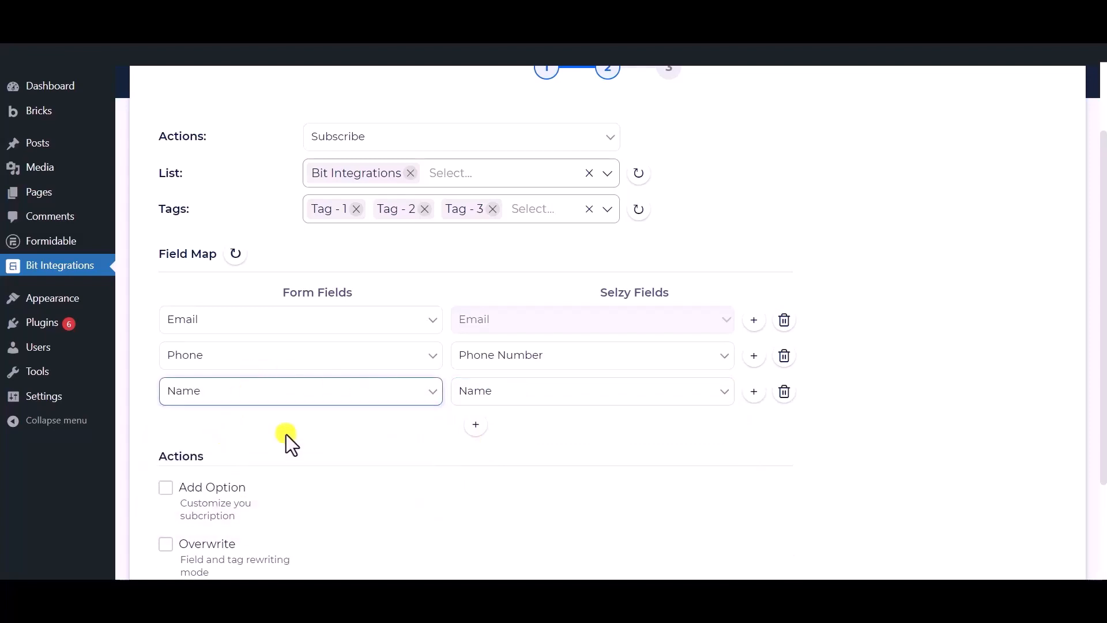
scroll(302, 432, "down", 3)
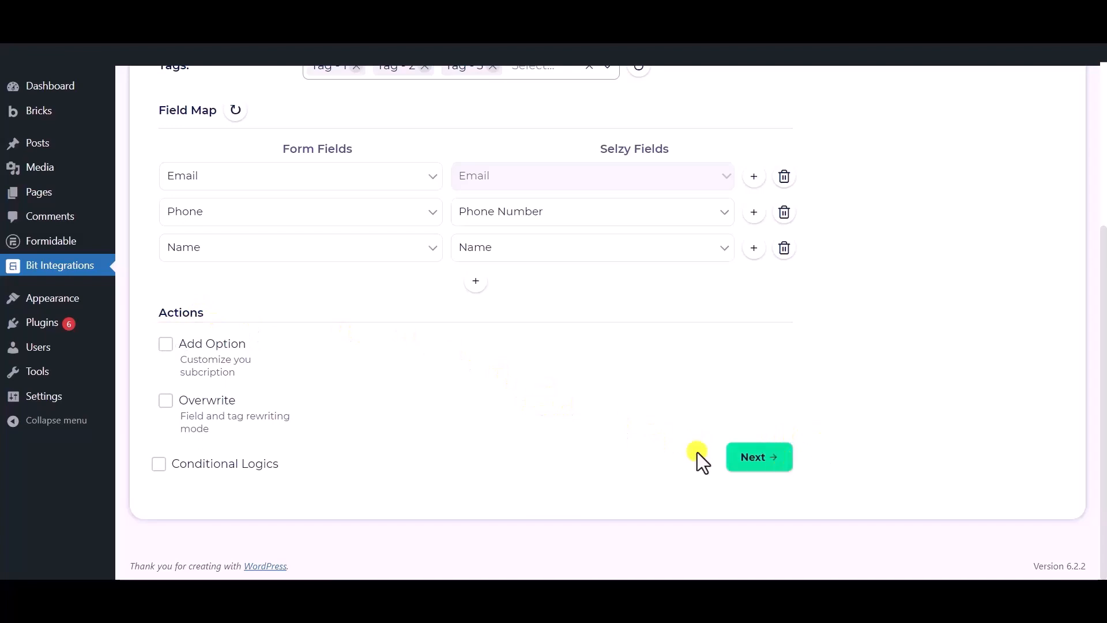
- Leave conditional logic off and finish and save the Selzy integration
left_click(160, 464)
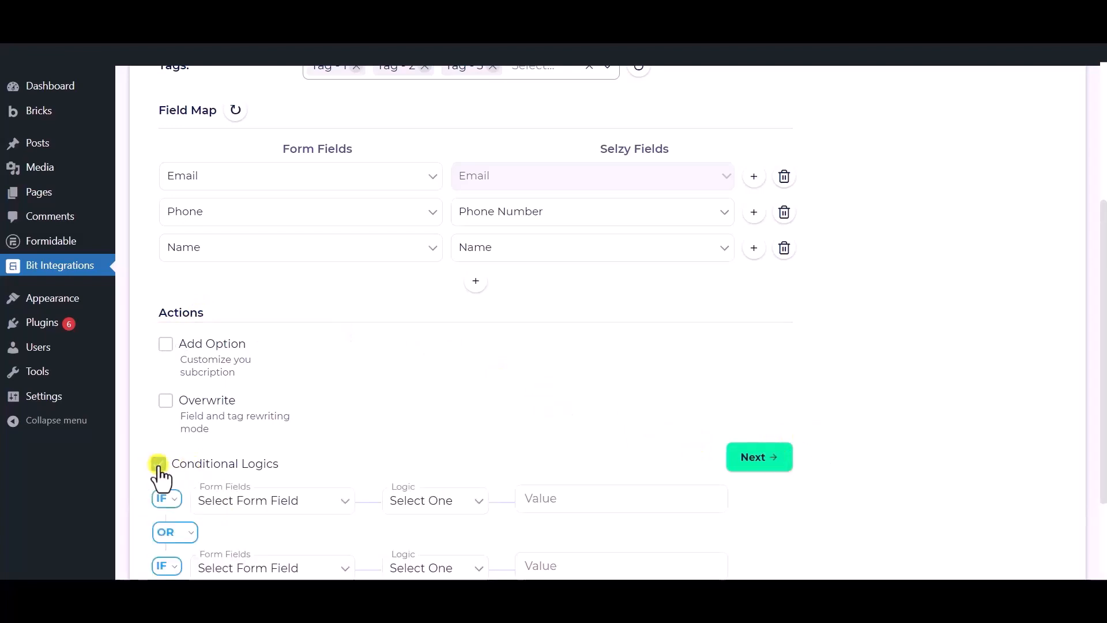
scroll(159, 470, "down", 1)
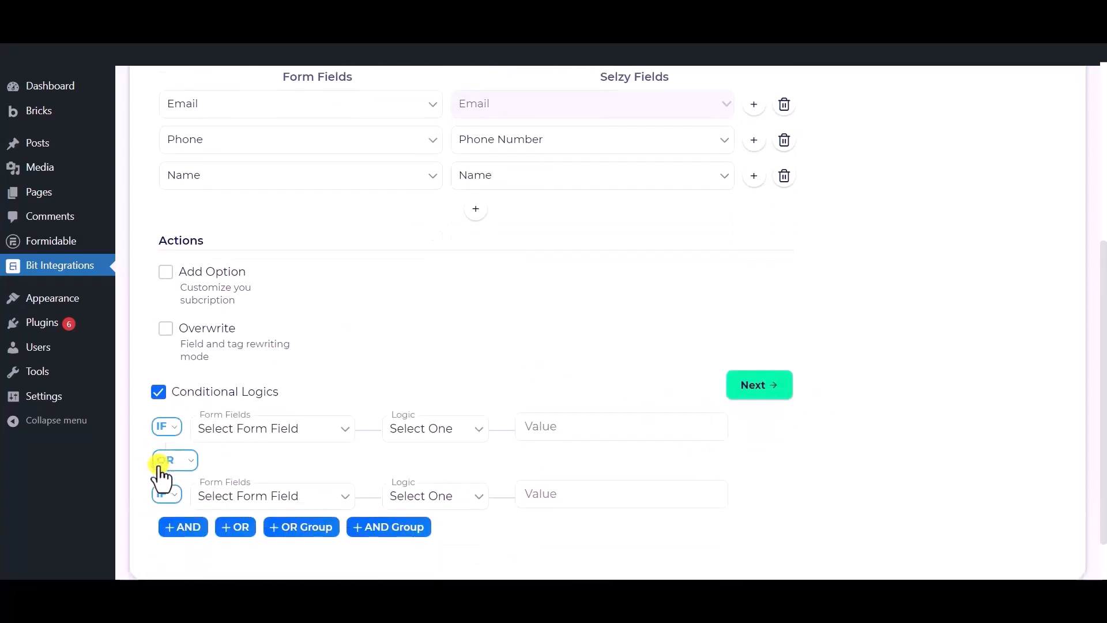
left_click(159, 393)
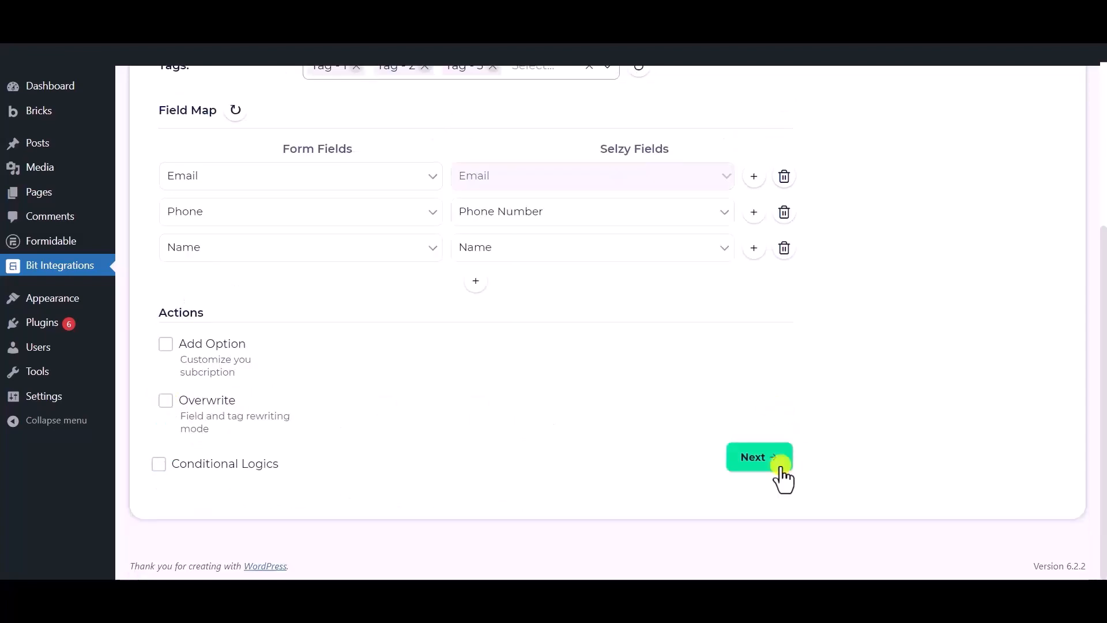
left_click(753, 456)
scroll(586, 236, "up", 1)
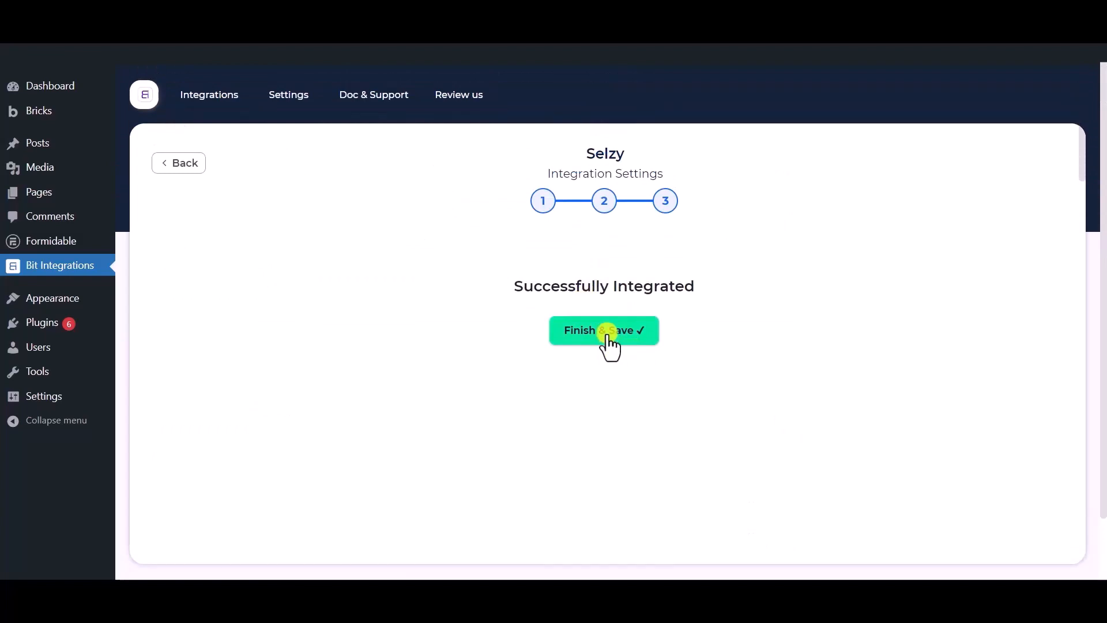
left_click(607, 332)
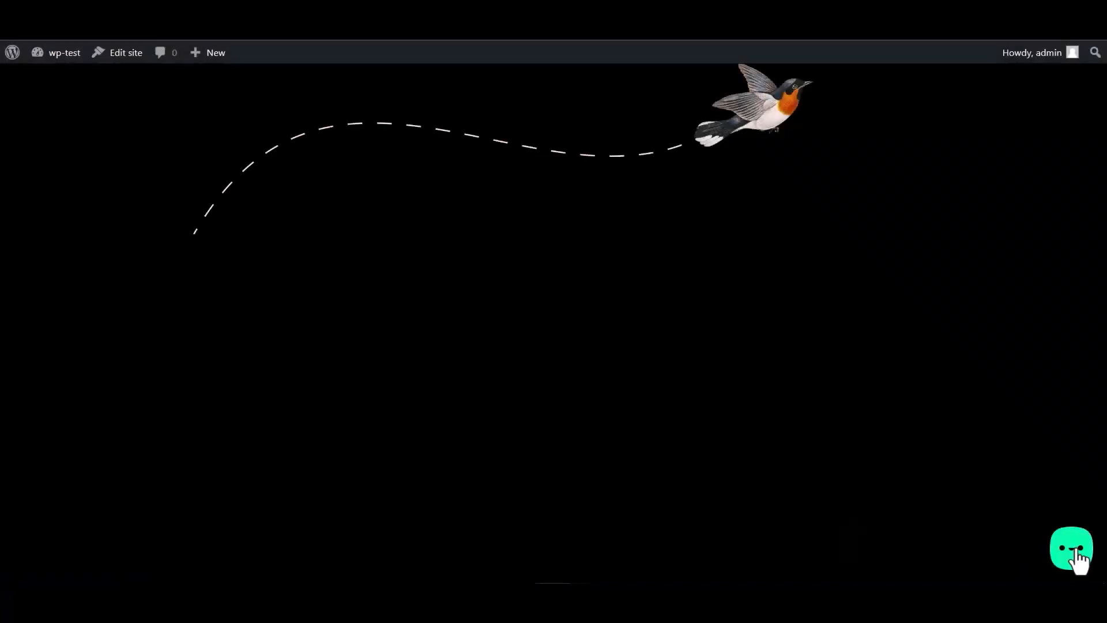
- Submit the widget's Bit Integrations form with name 'Bit Integrations', an e-mail address and a phone number
left_click(1076, 553)
left_click(1006, 495)
left_click(919, 373)
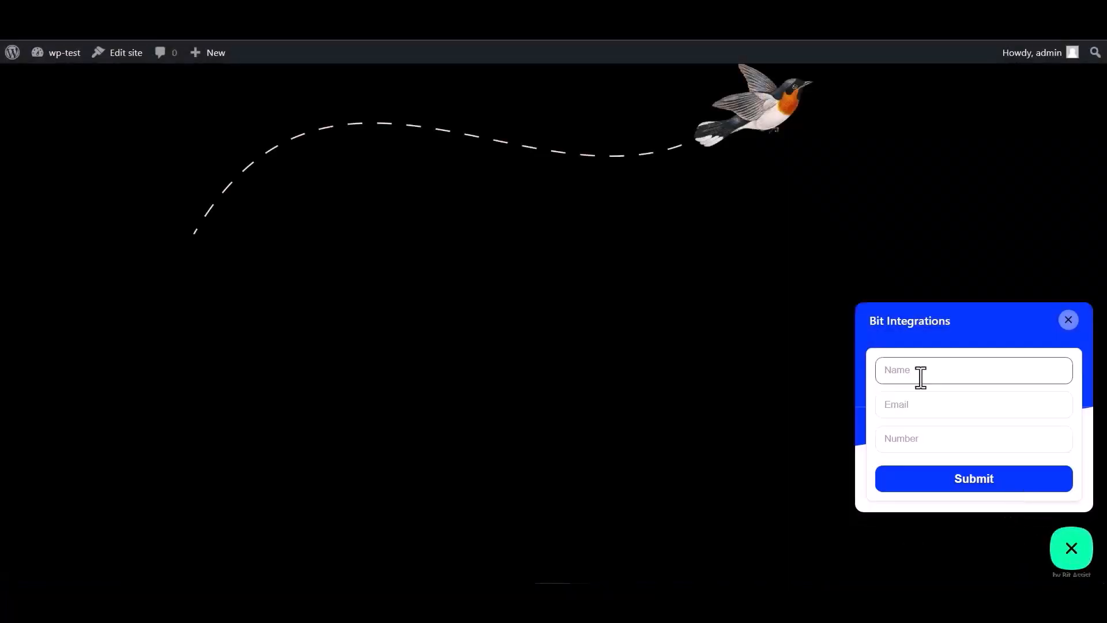
type("Bit Integrations")
left_click(929, 402)
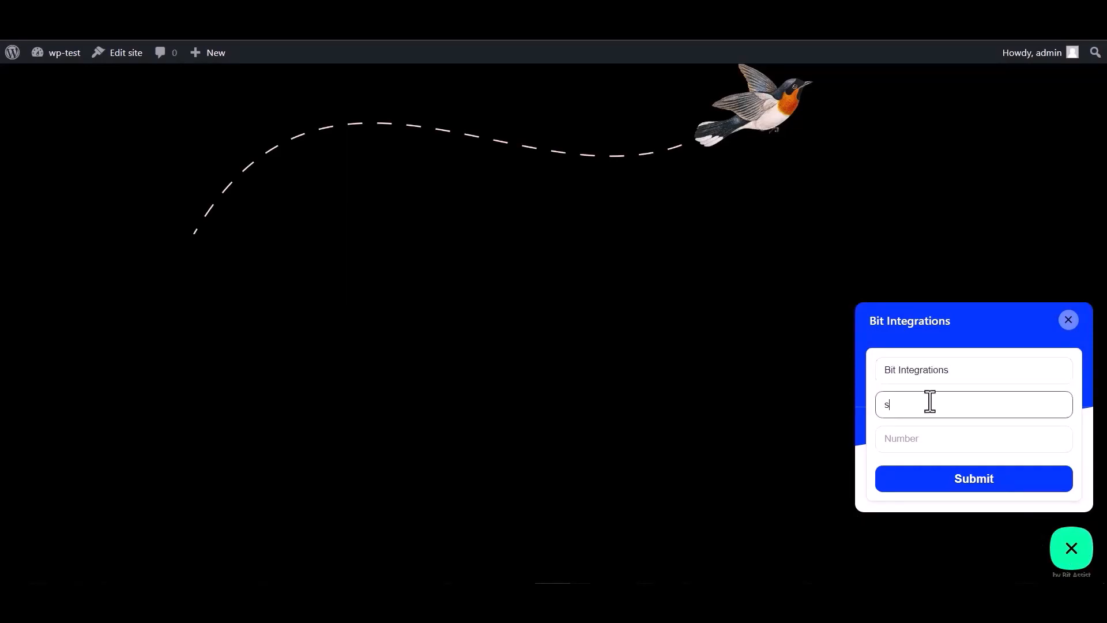
left_click(913, 436)
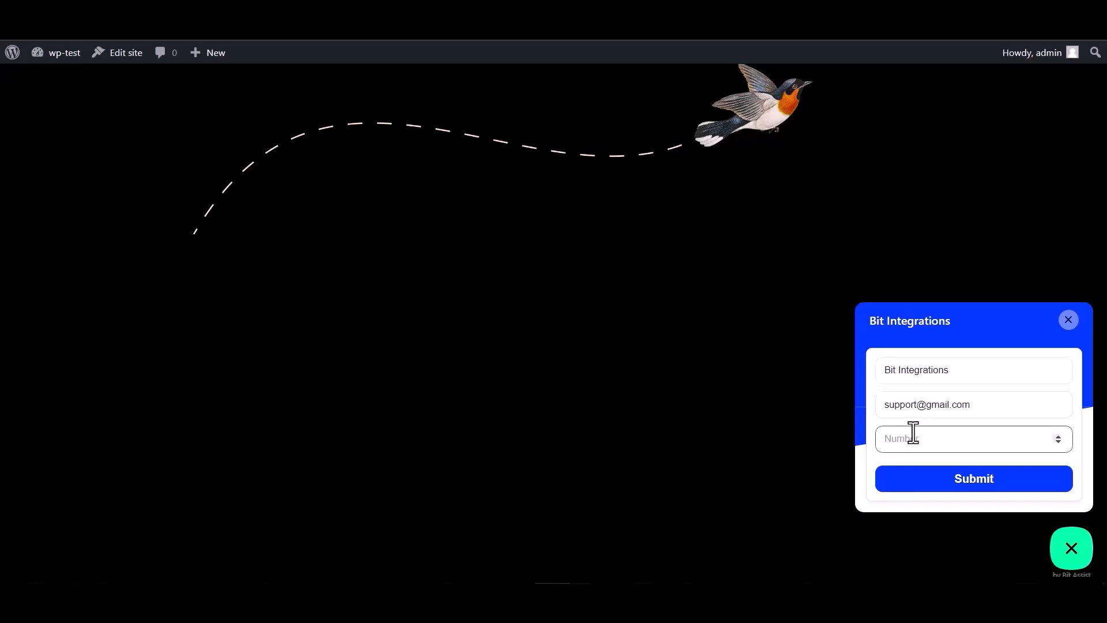
type("444555666")
left_click(977, 487)
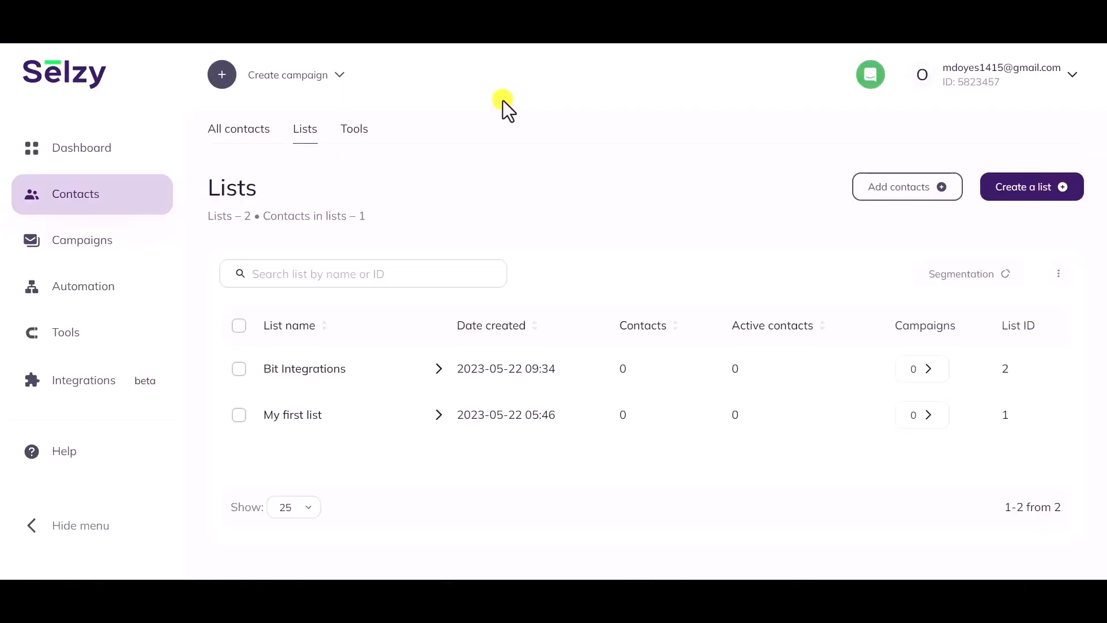
- Open the new contact in the Bit Integrations list and check its stored phone number and name
left_click(294, 372)
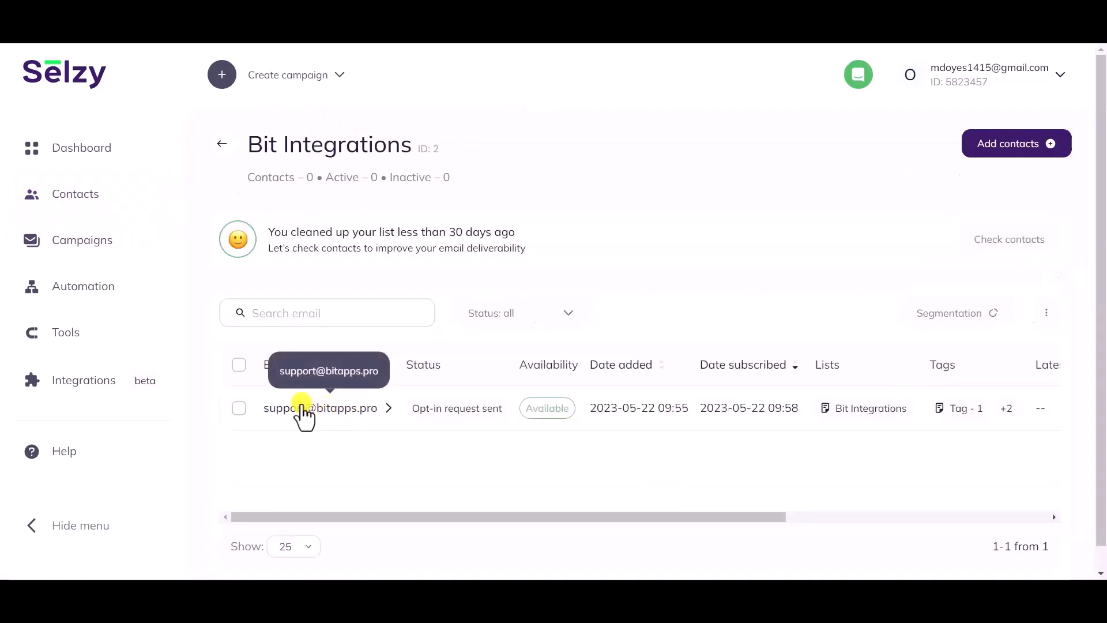
left_click(337, 413)
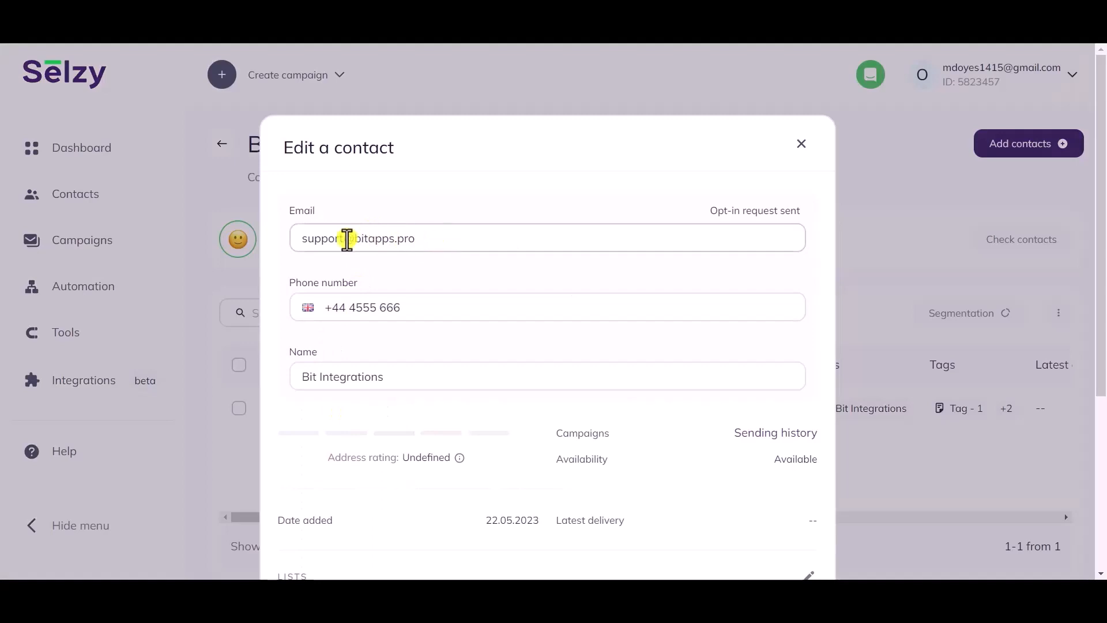
left_click(318, 303)
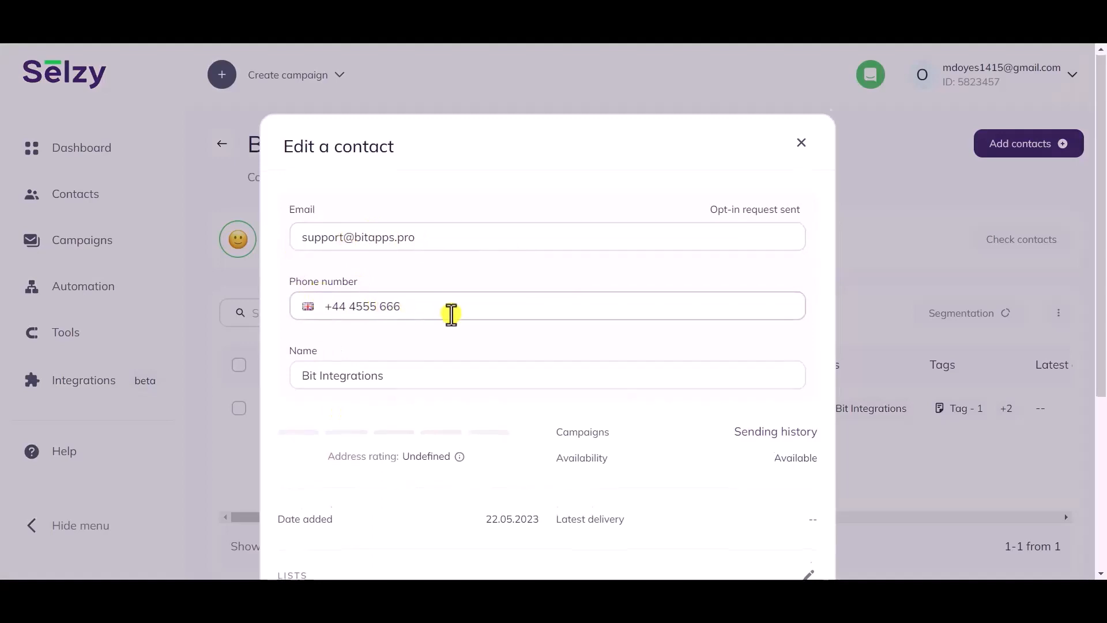
scroll(404, 314, "down", 2)
left_click(395, 304)
left_click_drag(395, 304, 287, 308)
left_click(322, 338)
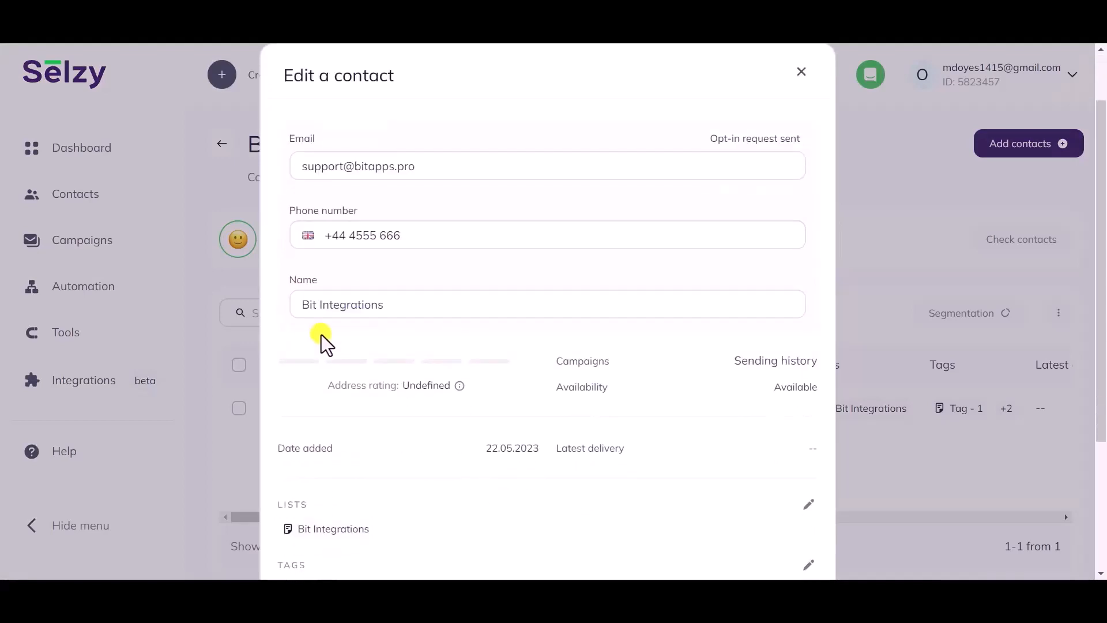
- Verify the contact belongs to the Bit Integrations list with Tag - 1, Tag - 2 and Tag - 3
scroll(321, 346, "down", 5)
left_click_drag(379, 328, 294, 323)
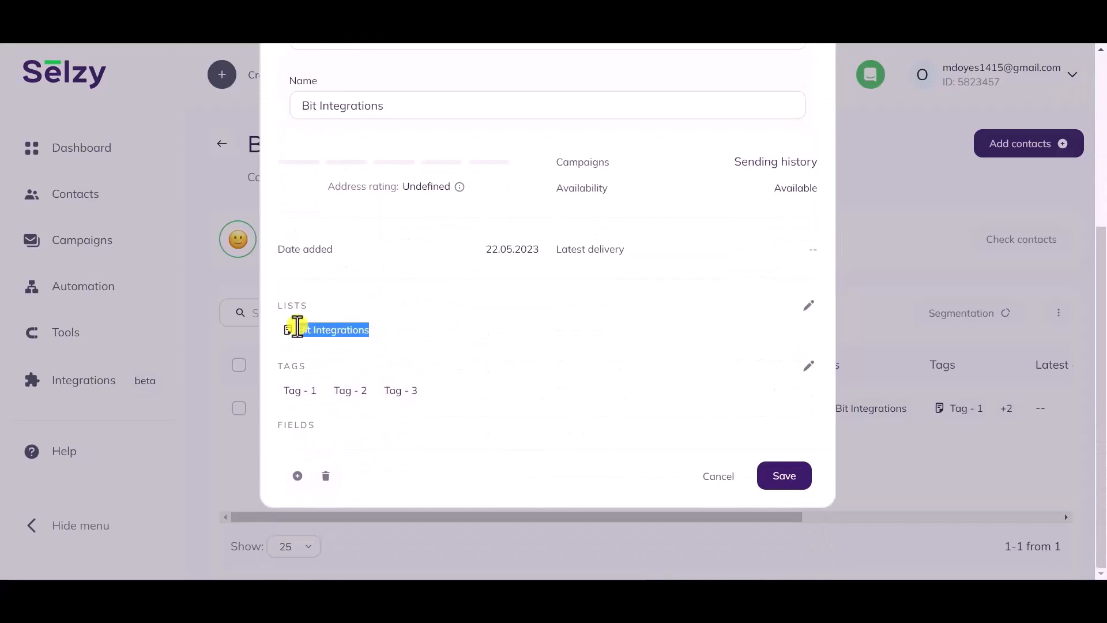
double_click(293, 304)
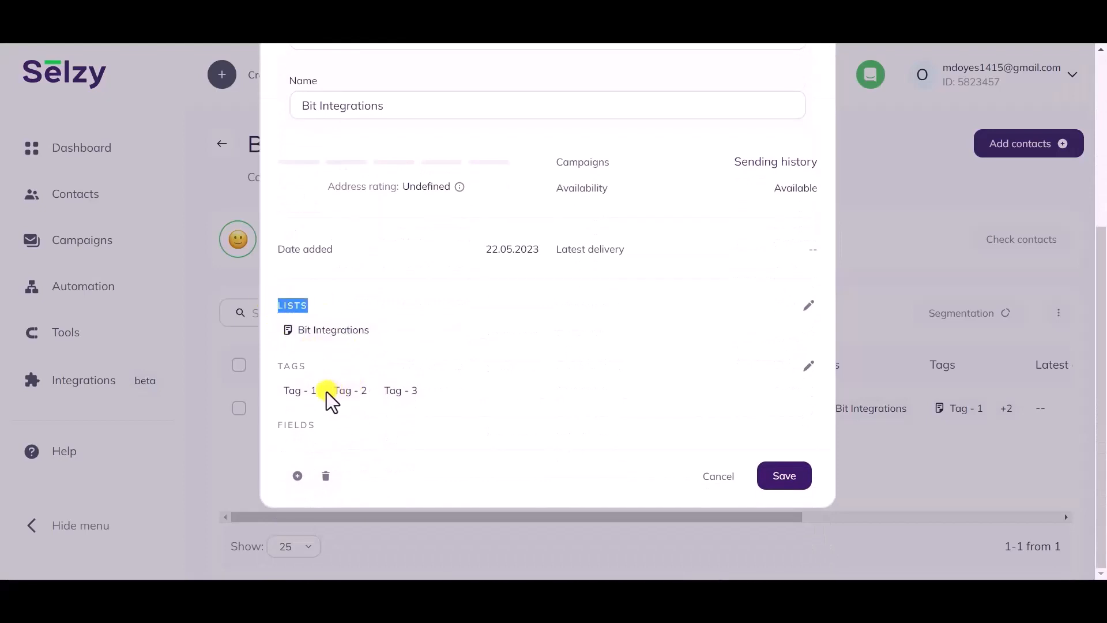
left_click_drag(322, 392, 279, 402)
left_click_drag(368, 391, 326, 394)
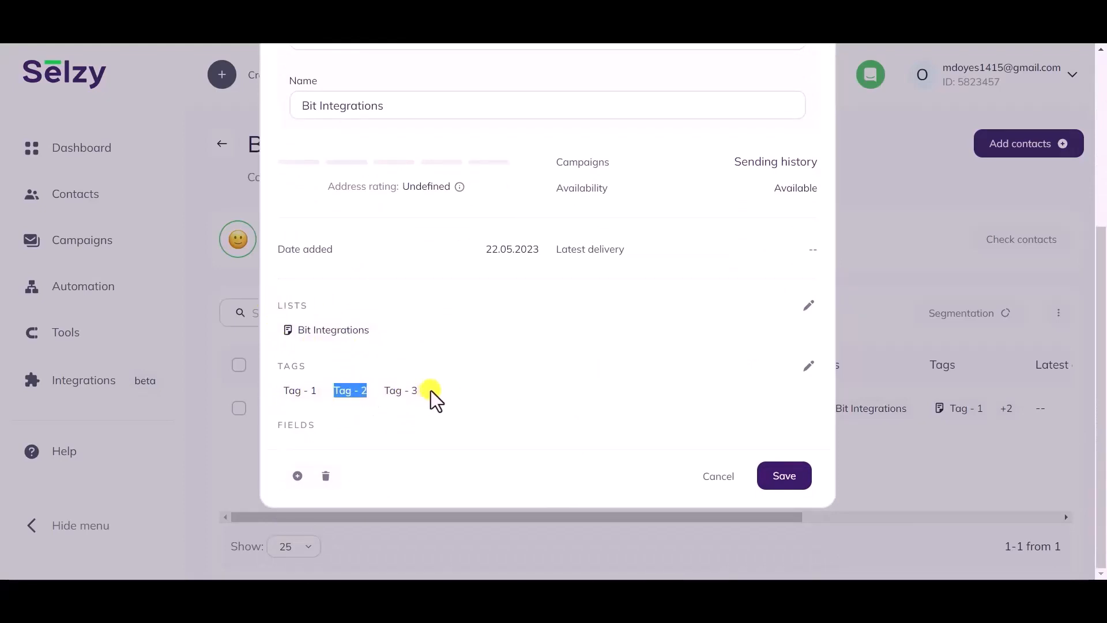
left_click_drag(432, 395, 390, 400)
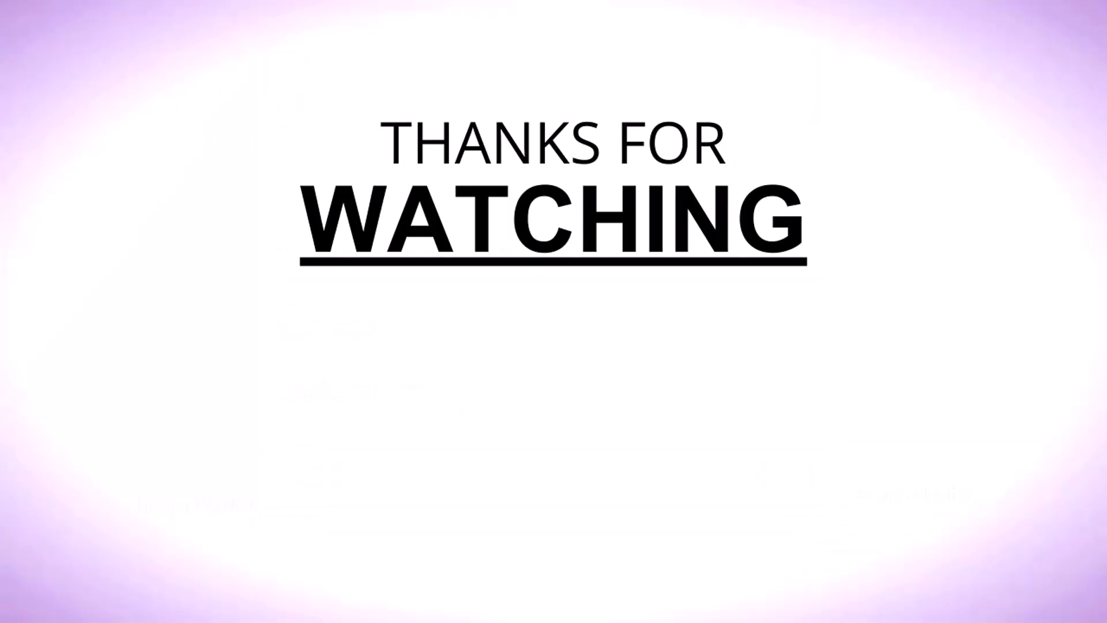